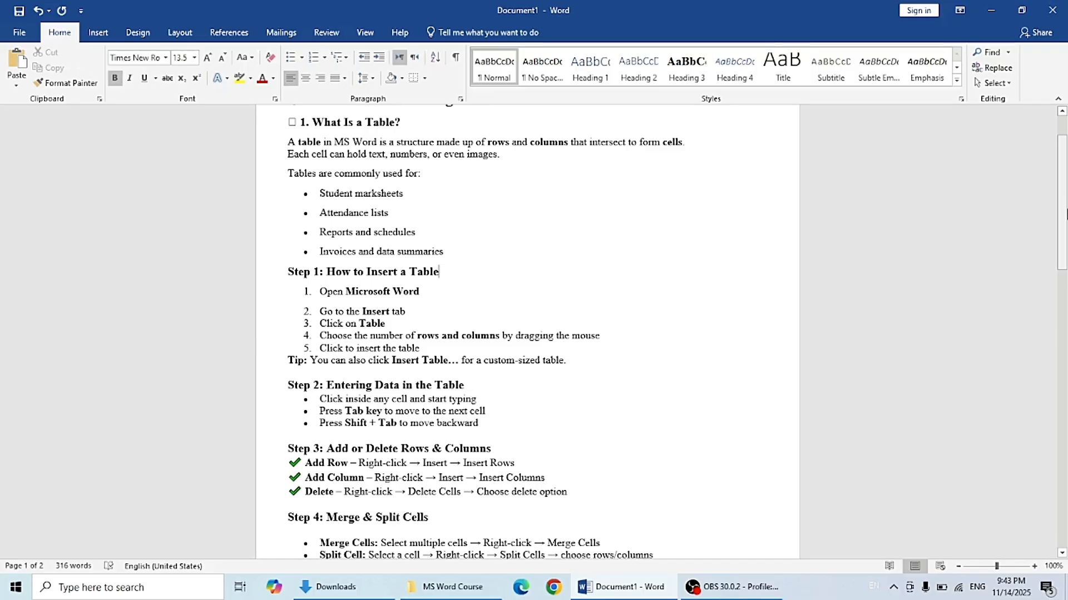
Step: Scroll through the whole document to read the table tutorial notes
drag(1063, 214, 1065, 242)
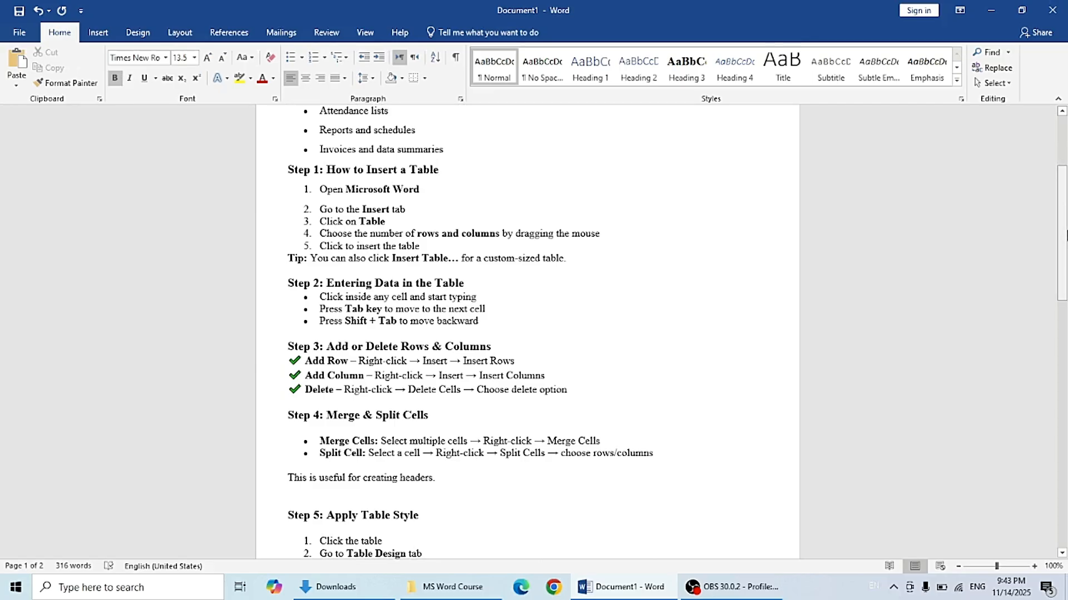
drag(1065, 236, 1065, 253)
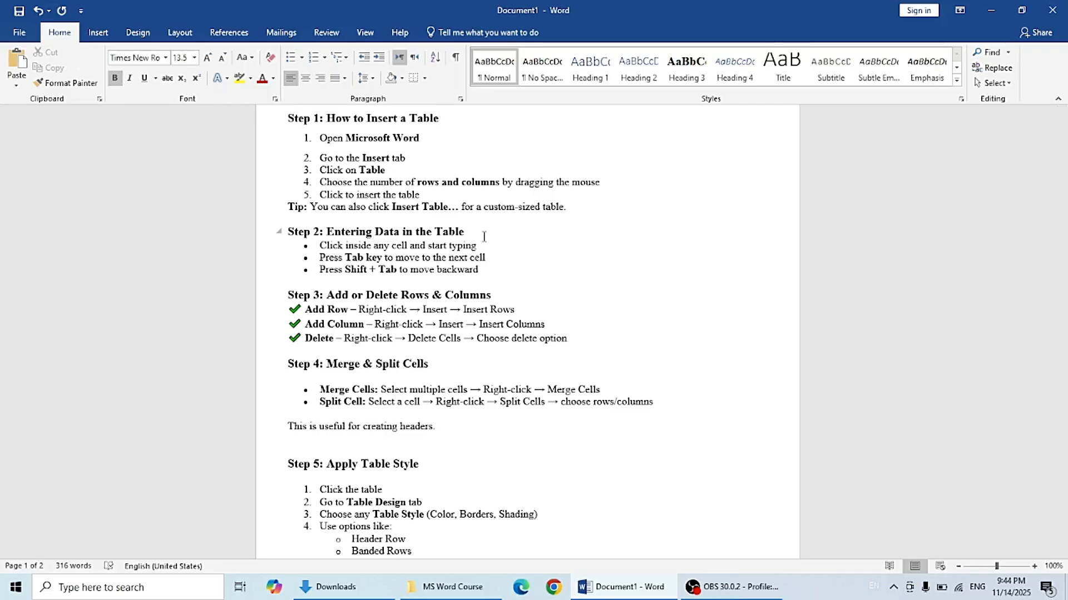
drag(1063, 236, 1063, 265)
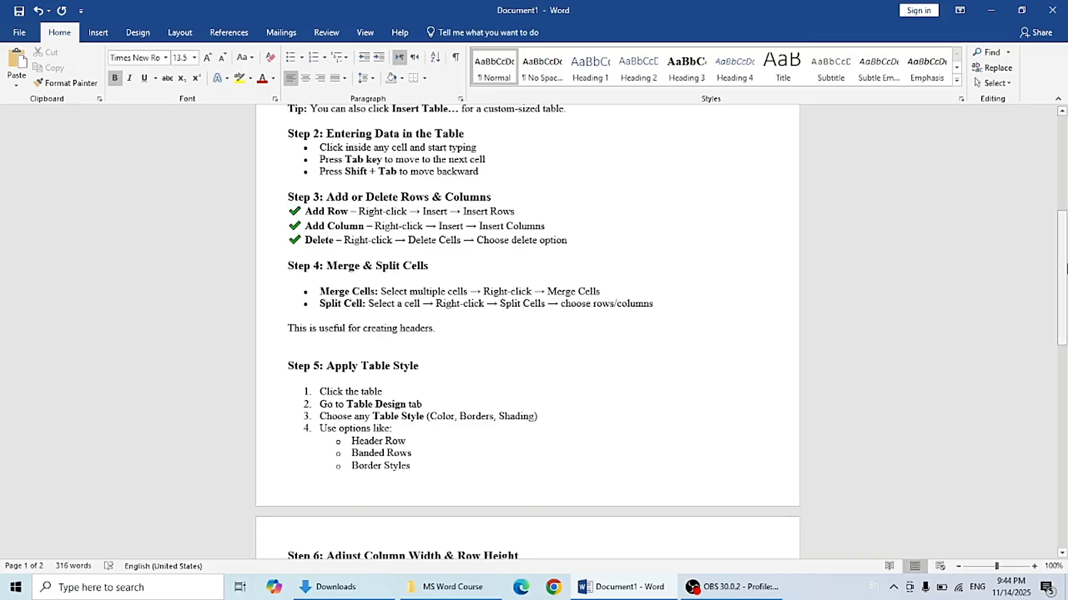
drag(1065, 277, 1065, 294)
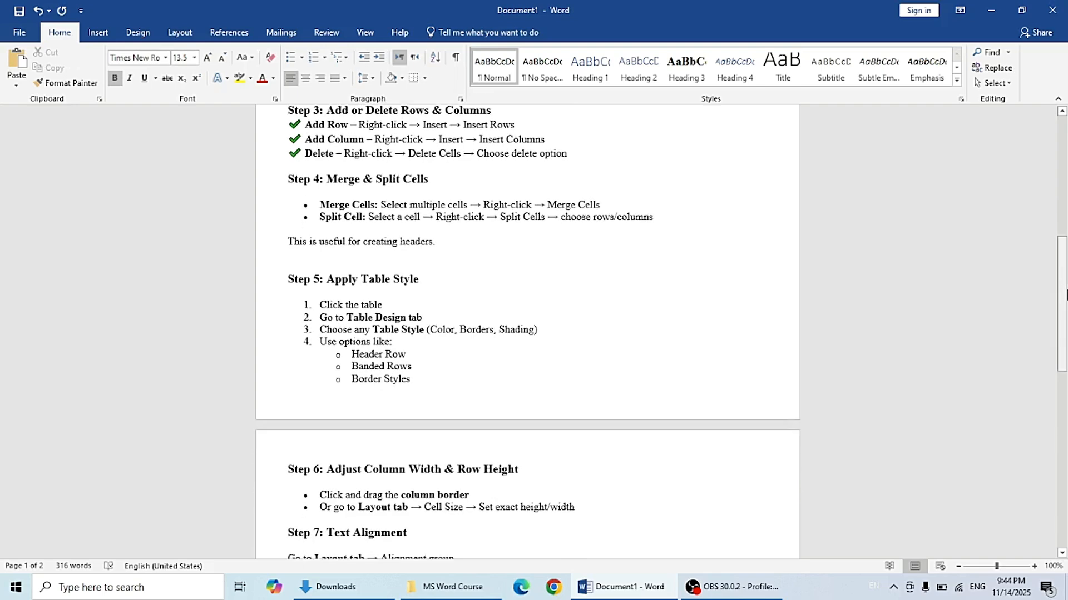
drag(1065, 294, 1066, 300)
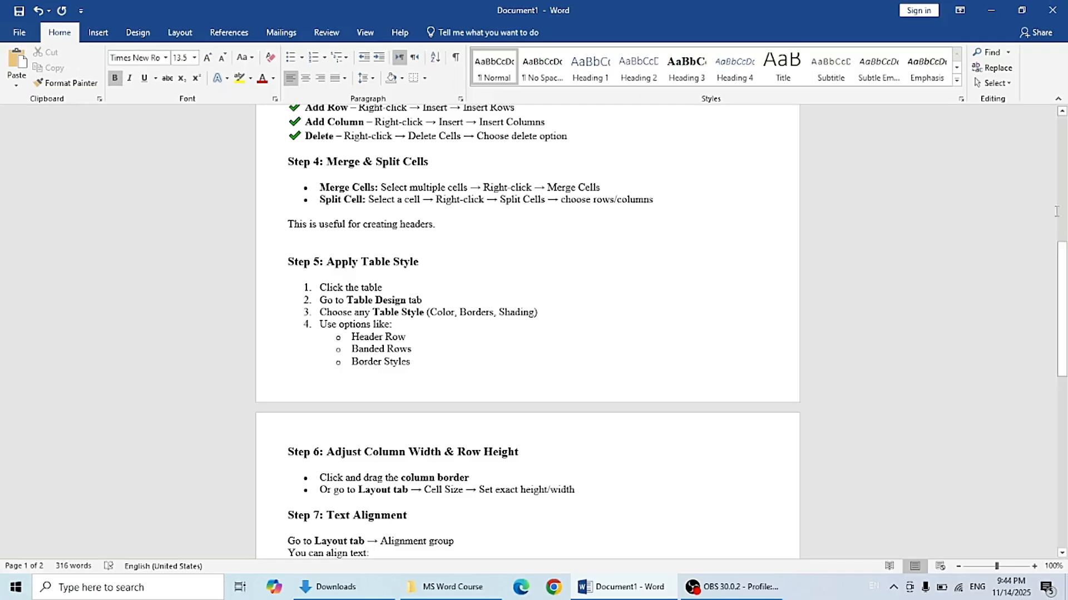
drag(1064, 267, 1066, 293)
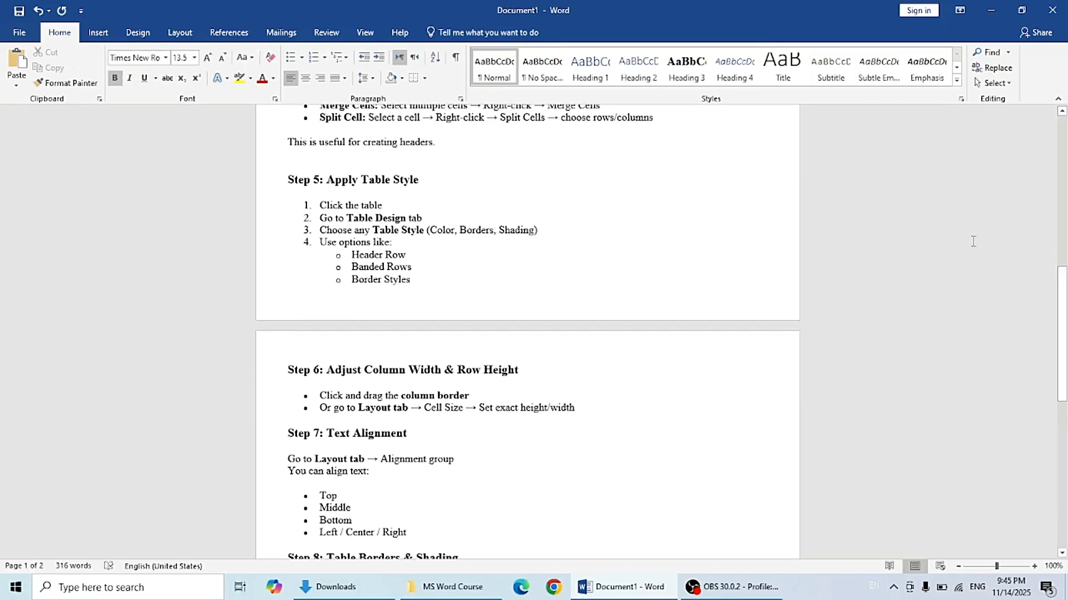
drag(1065, 290, 1066, 338)
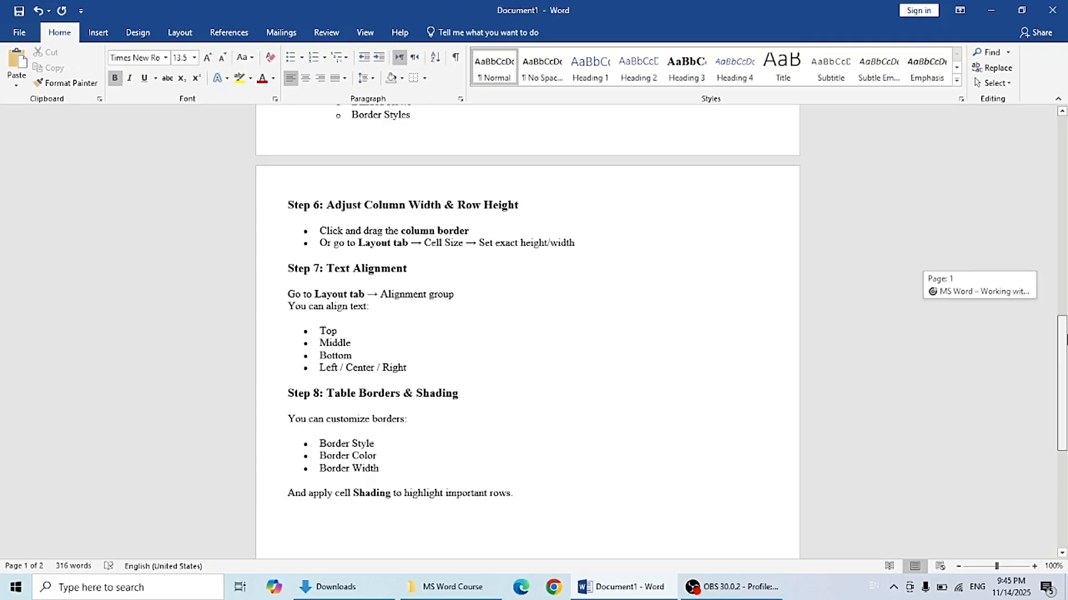
drag(1066, 338, 1066, 358)
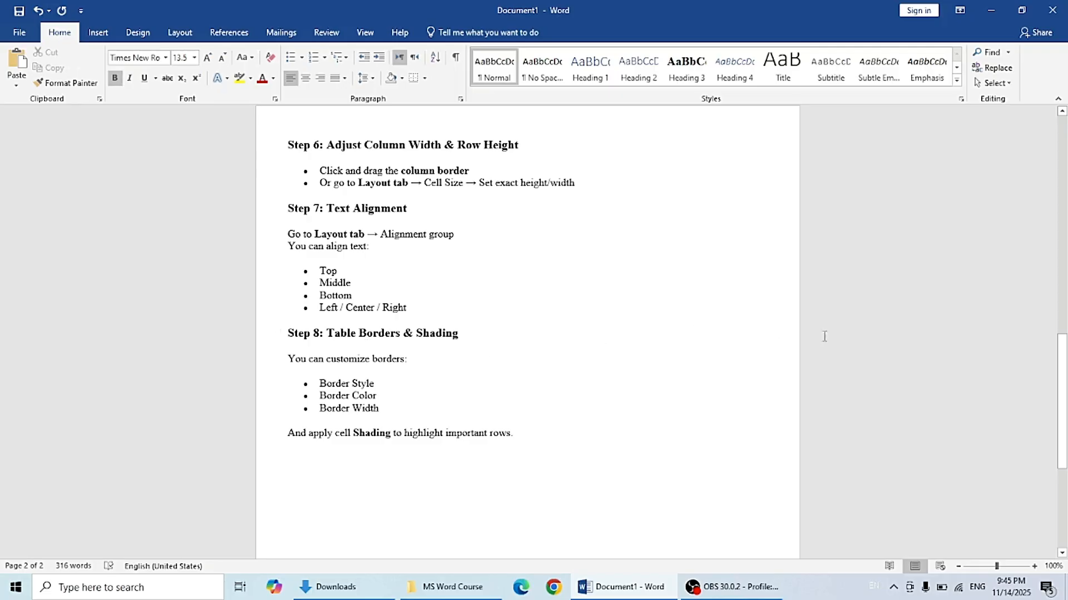
drag(1065, 396, 1065, 163)
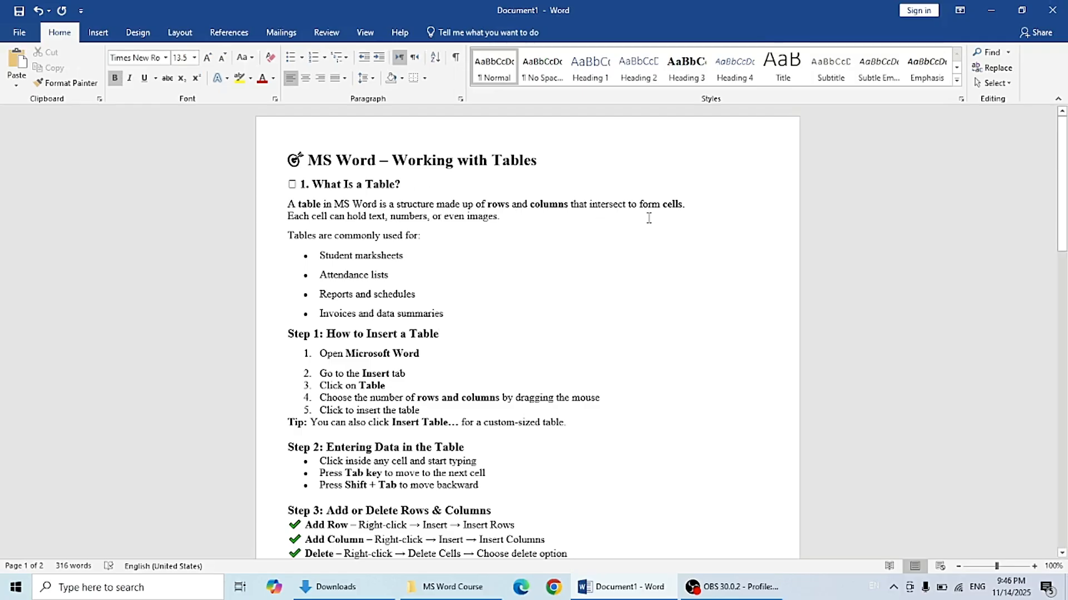
click(690, 209)
click(422, 261)
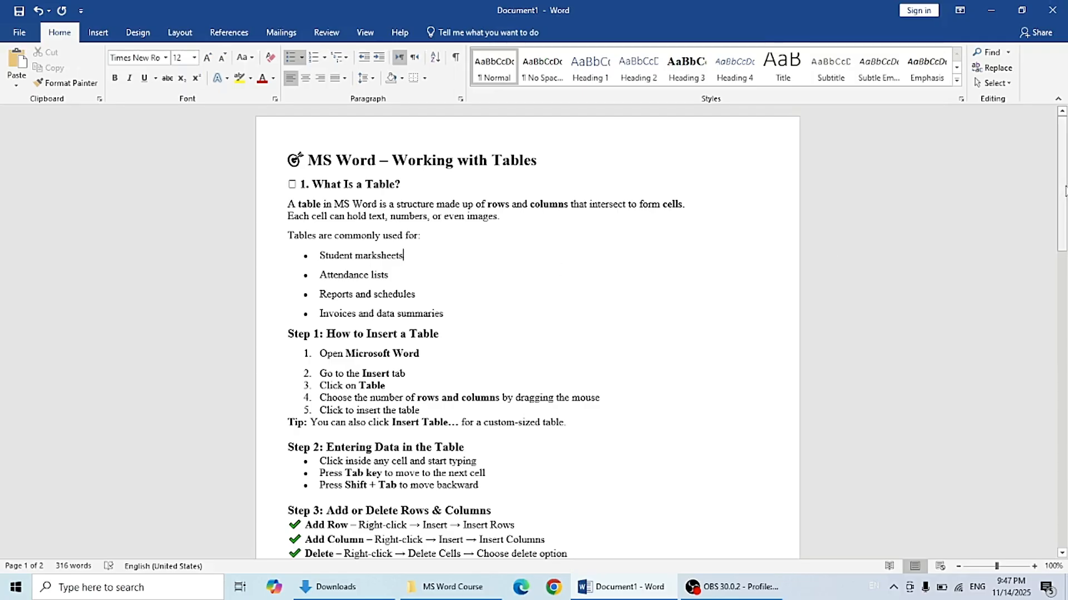
scroll(1065, 201, down, 1)
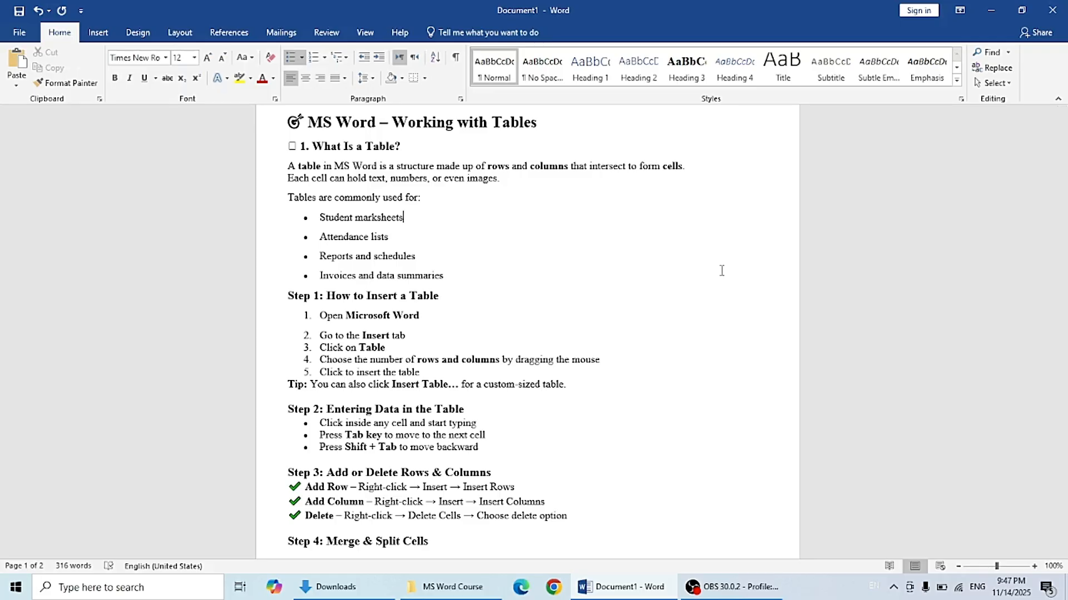
drag(1065, 231, 1066, 245)
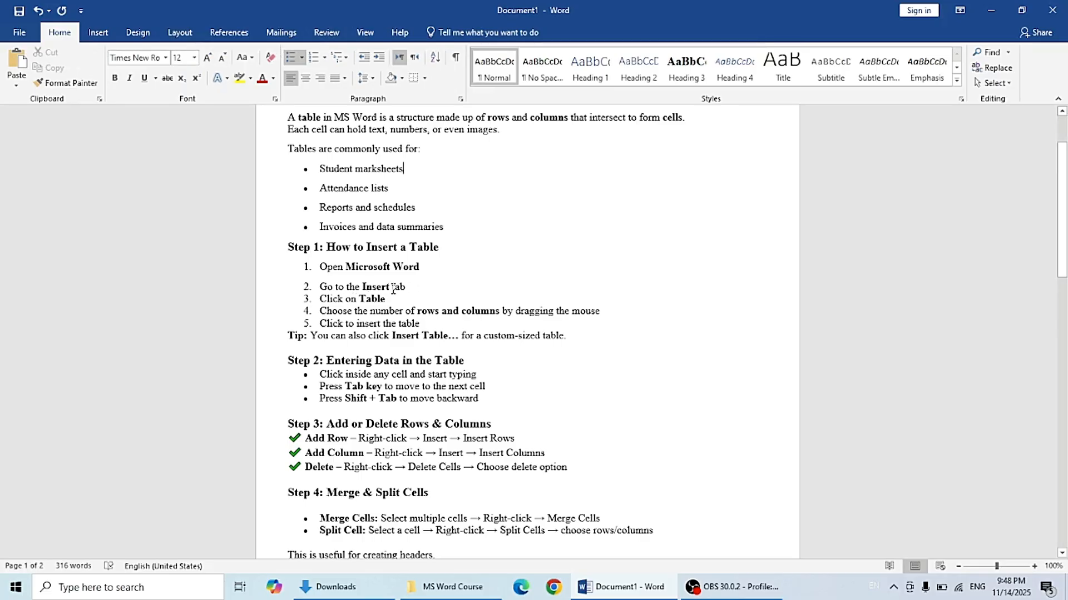
click(95, 31)
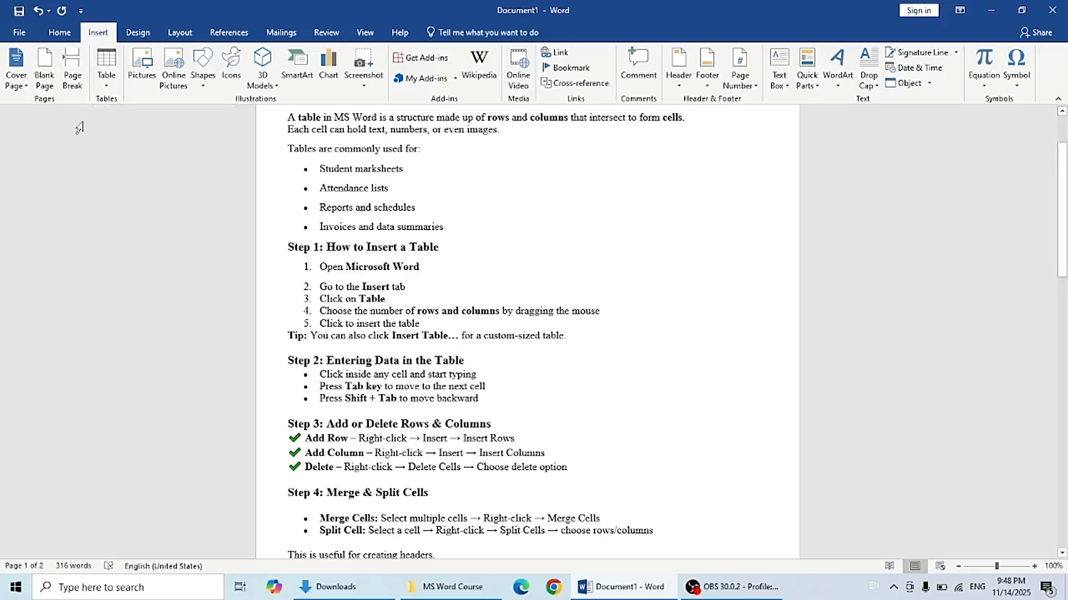
click(112, 92)
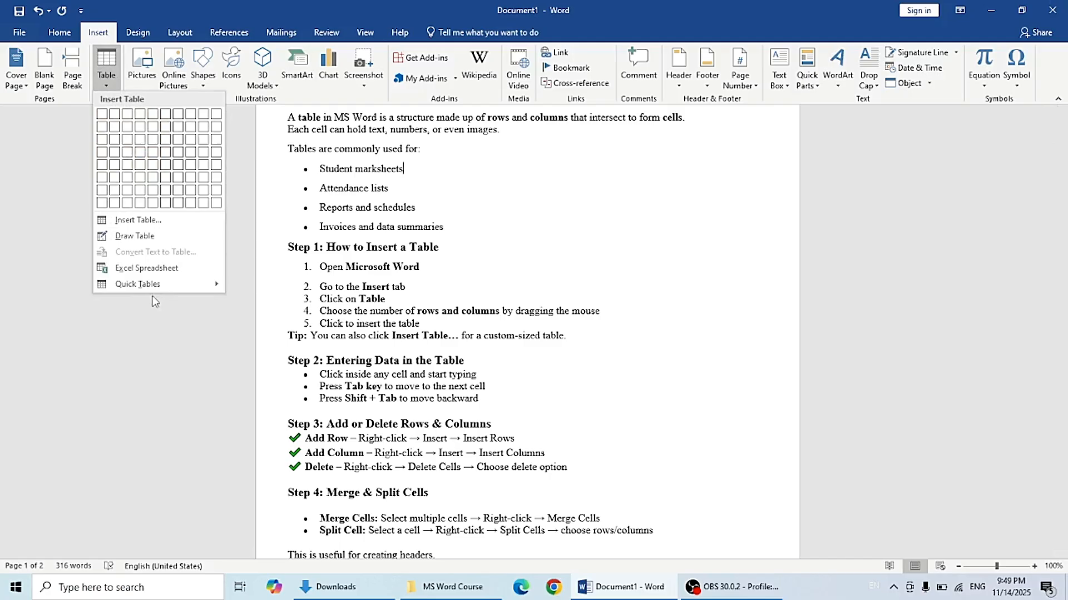
click(157, 309)
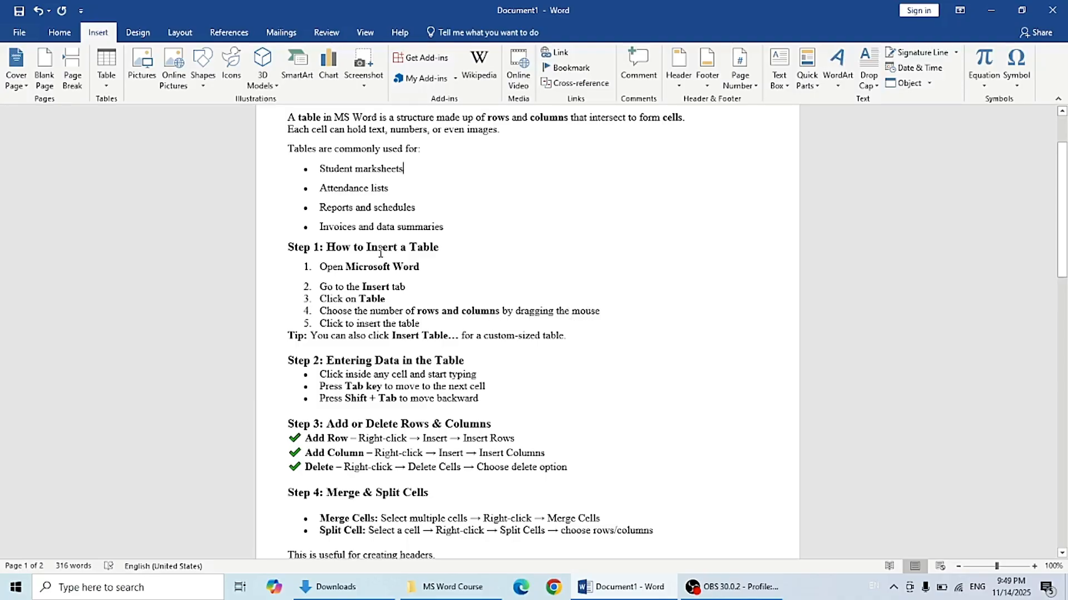
click(102, 81)
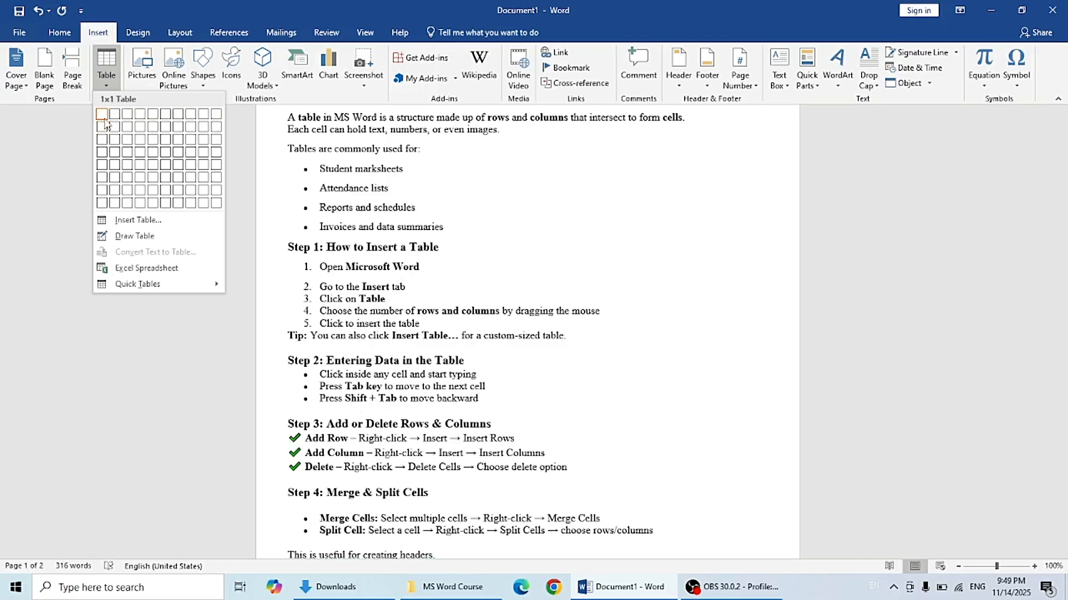
Step: Add an empty, unbulleted paragraph below the bulleted list ending with Invoices and data summaries
click(454, 228)
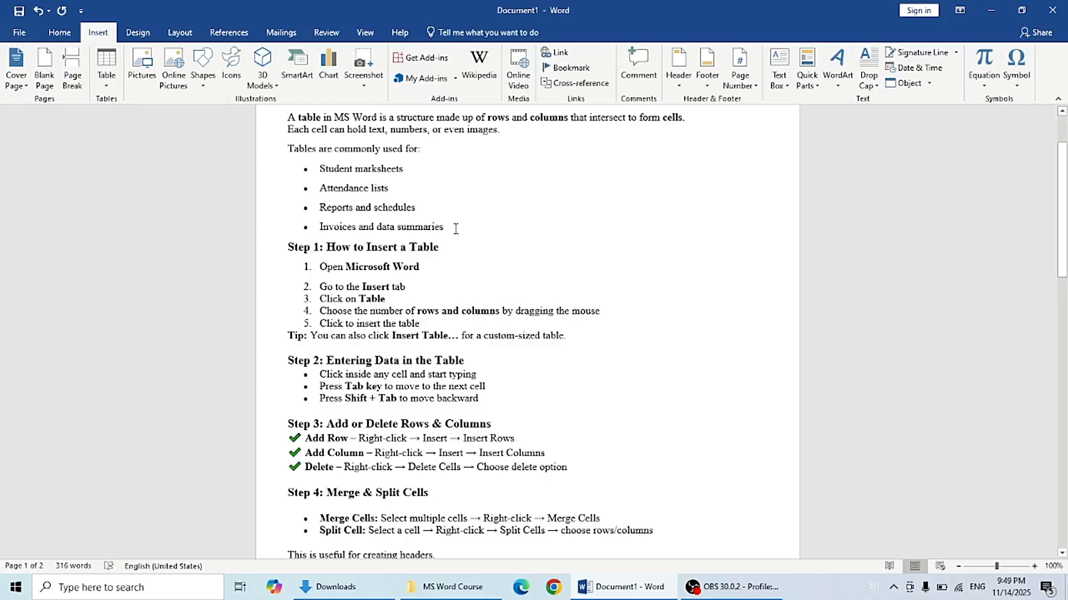
key(Return)
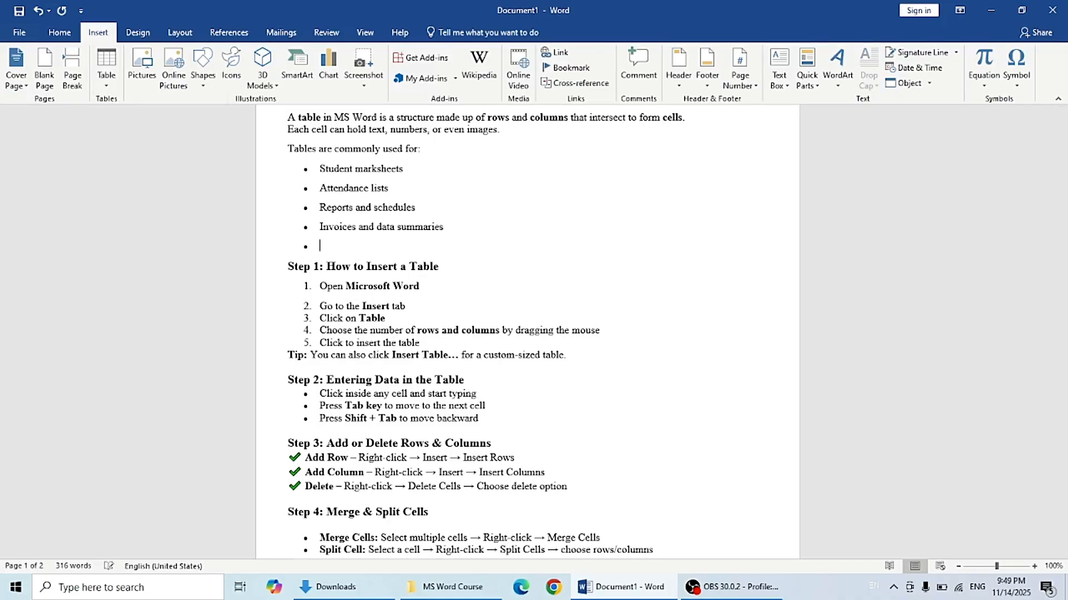
key(Return)
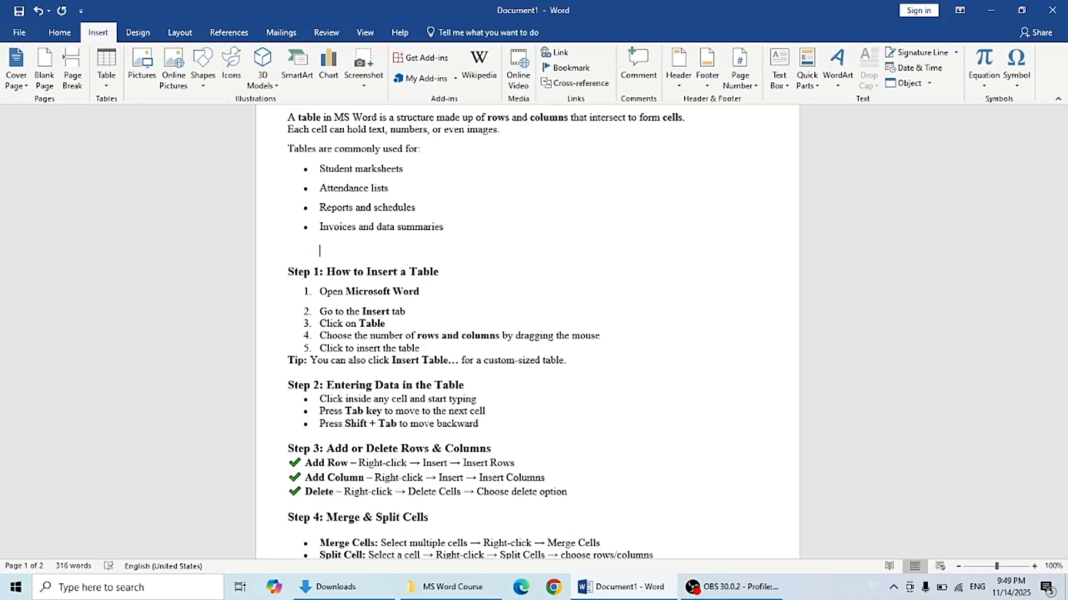
Step: Insert a table of 7 columns and 10 rows through the Insert Table dialog, then undo it
click(106, 88)
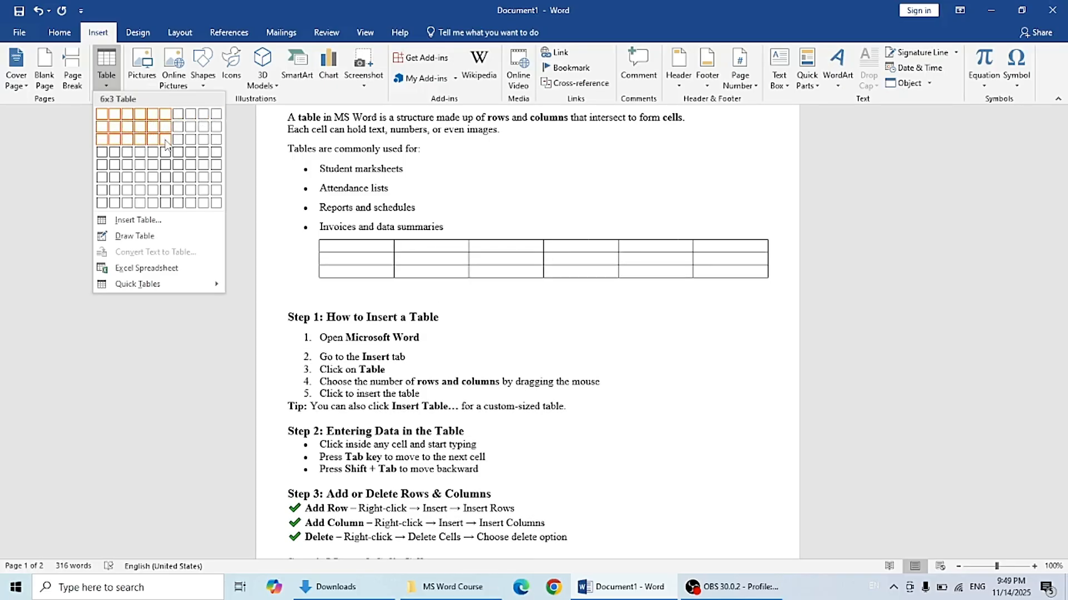
click(150, 221)
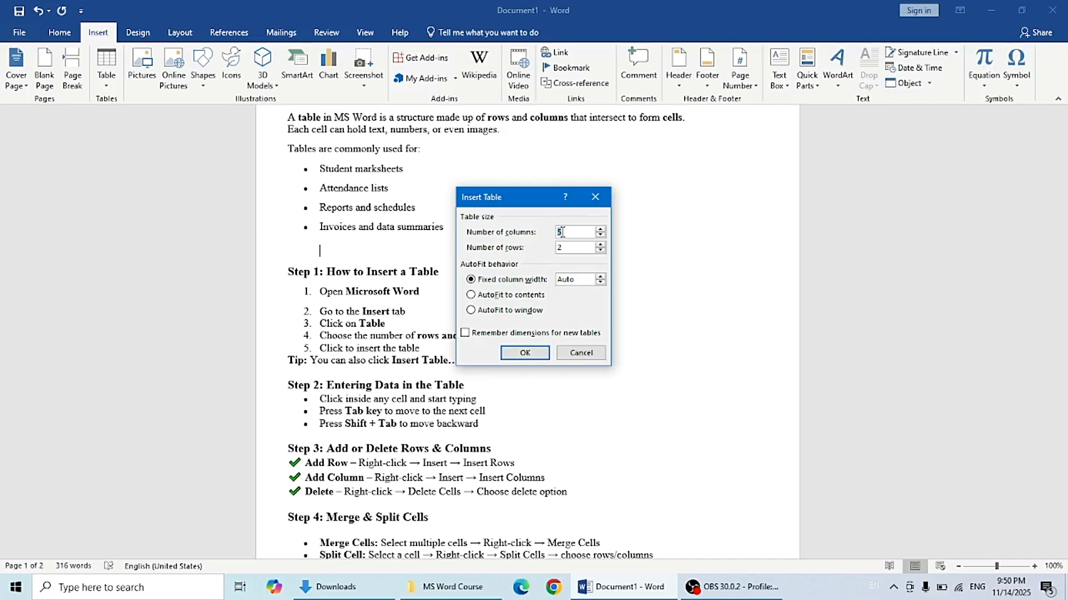
key(BackSpace)
text(7)
click(564, 248)
key(BackSpace)
text(10)
click(522, 352)
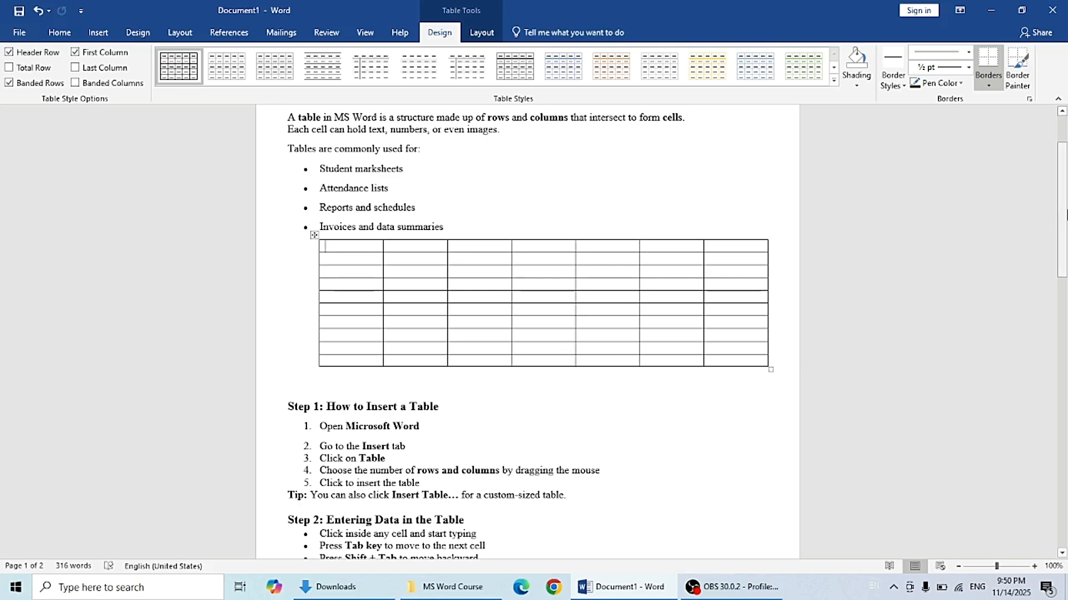
drag(1066, 214, 1066, 233)
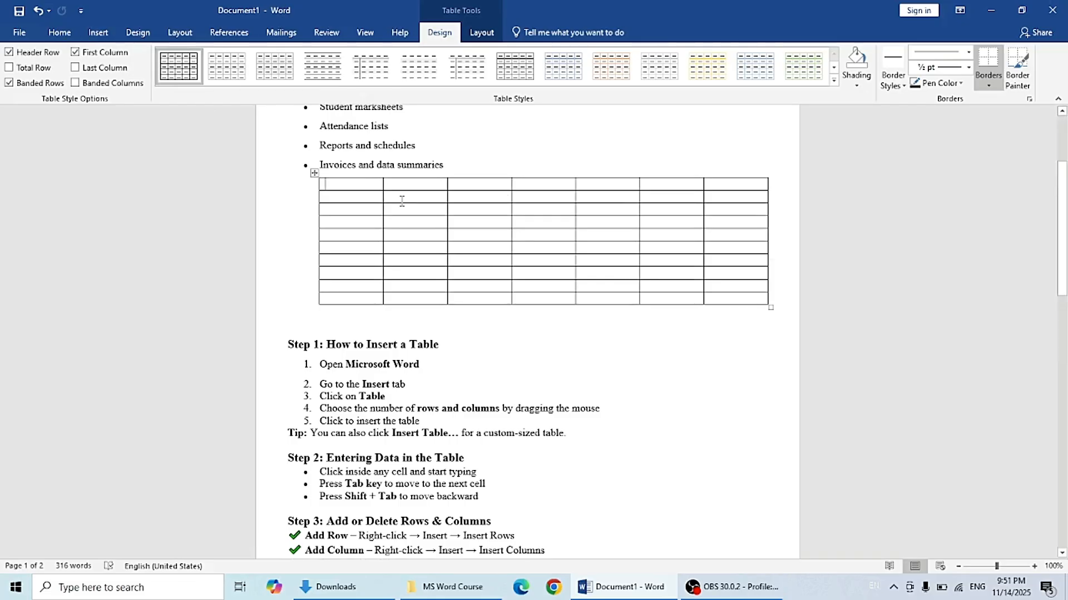
key(ctrl+z)
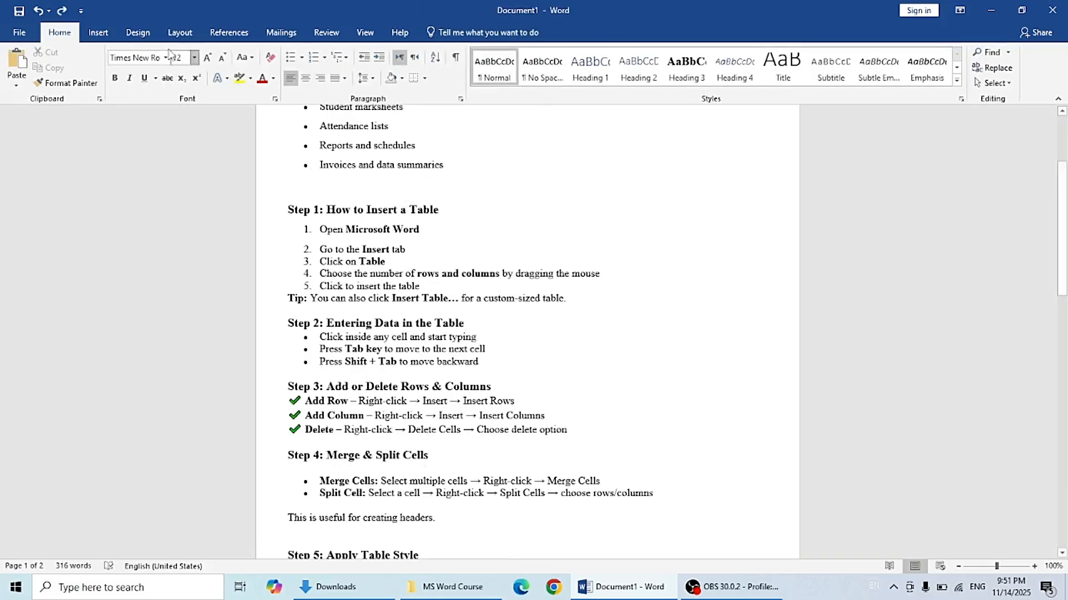
Step: Insert a 3×3 table on a new line below the Tip paragraph using the table grid
click(99, 34)
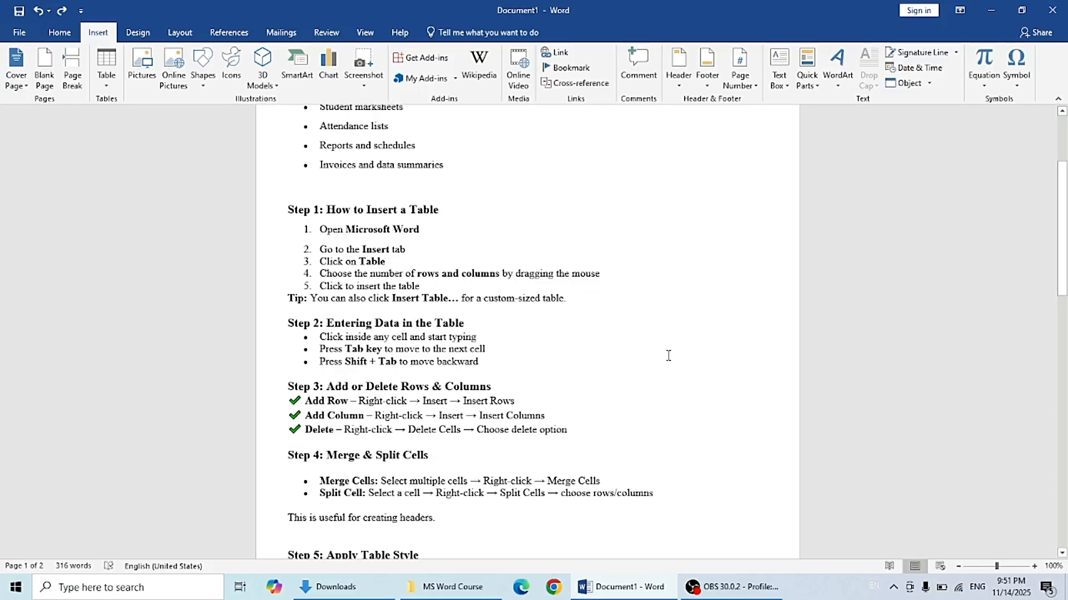
click(571, 298)
key(Return)
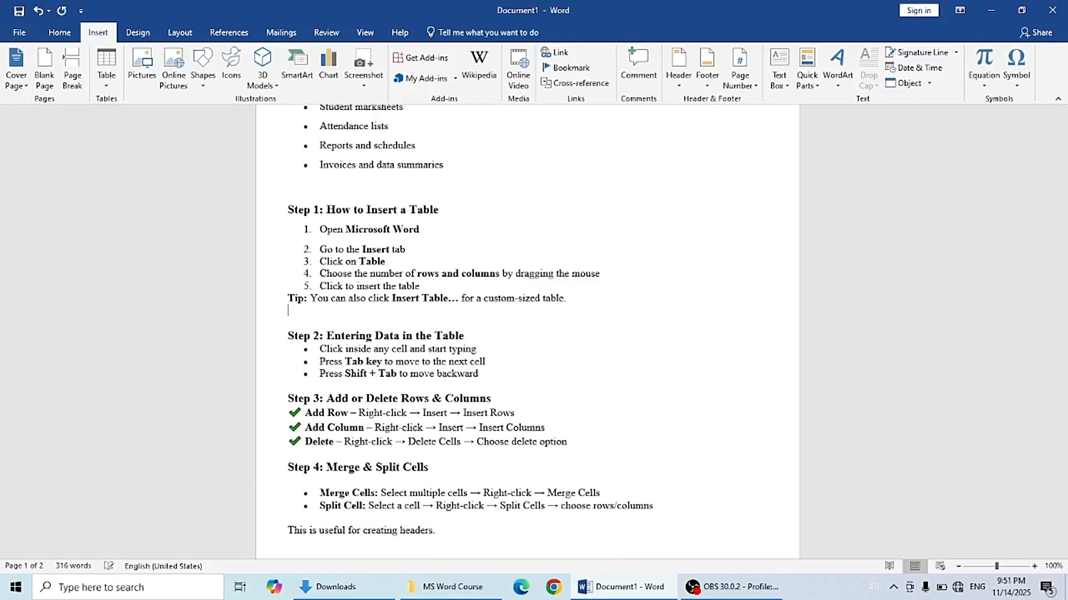
click(106, 89)
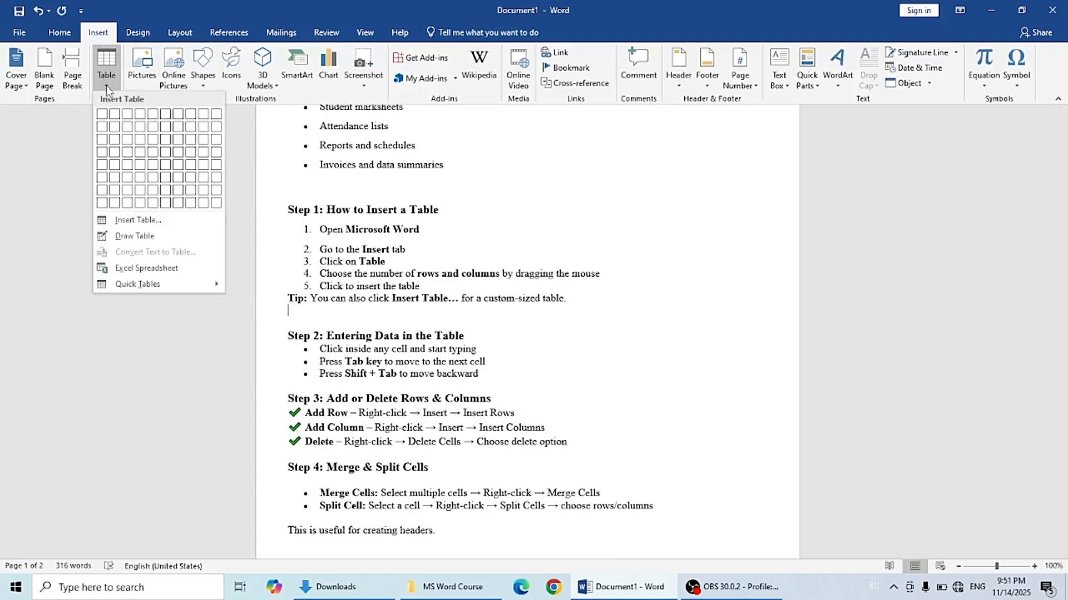
click(129, 143)
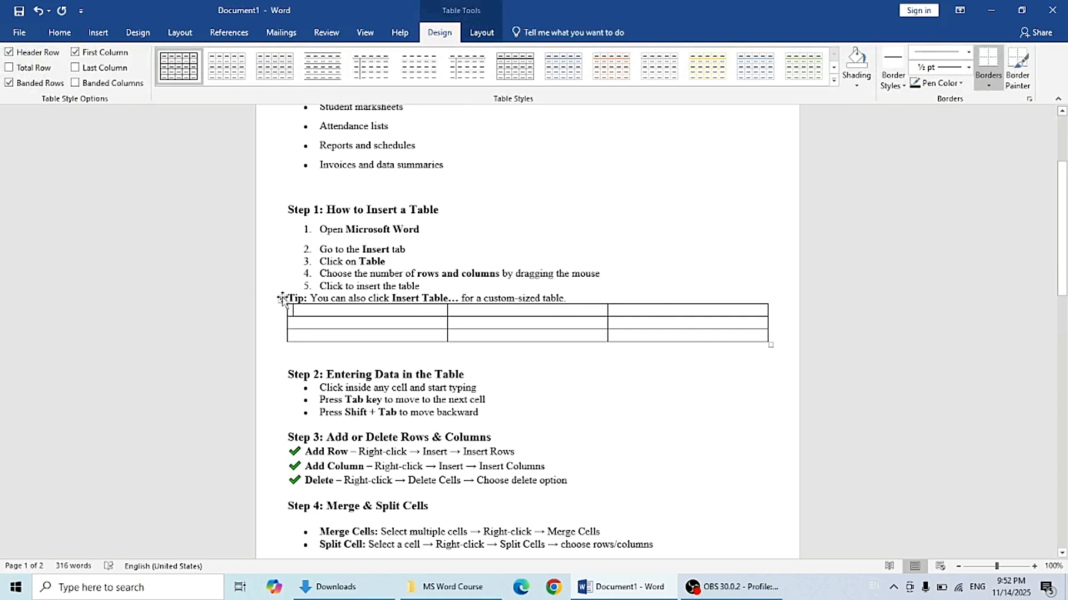
Step: Drag the table to the top of the document and undo the move
drag(281, 305, 271, 315)
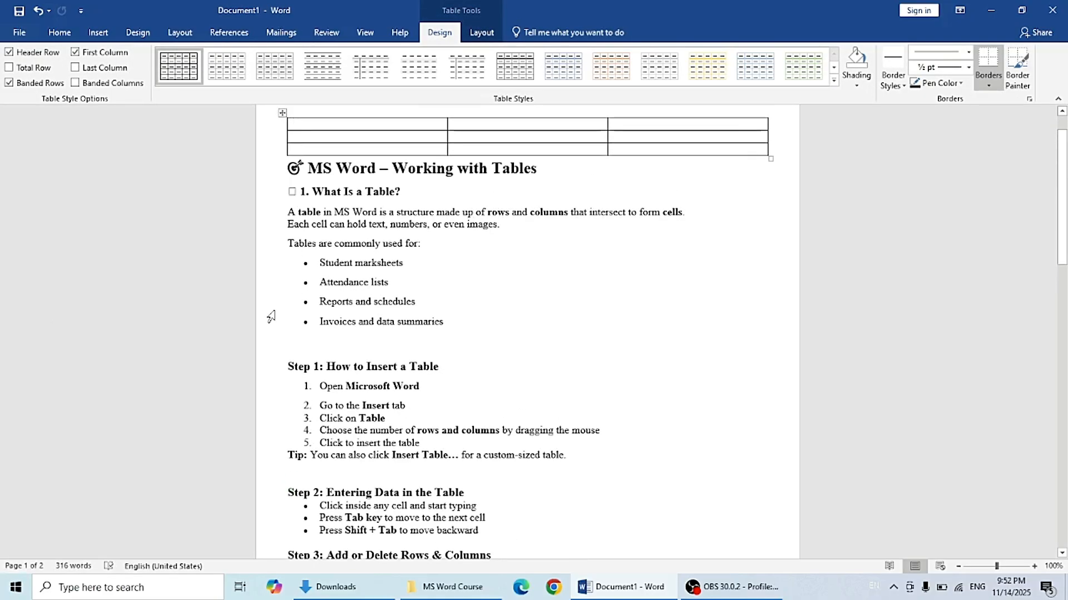
key(ctrl+z)
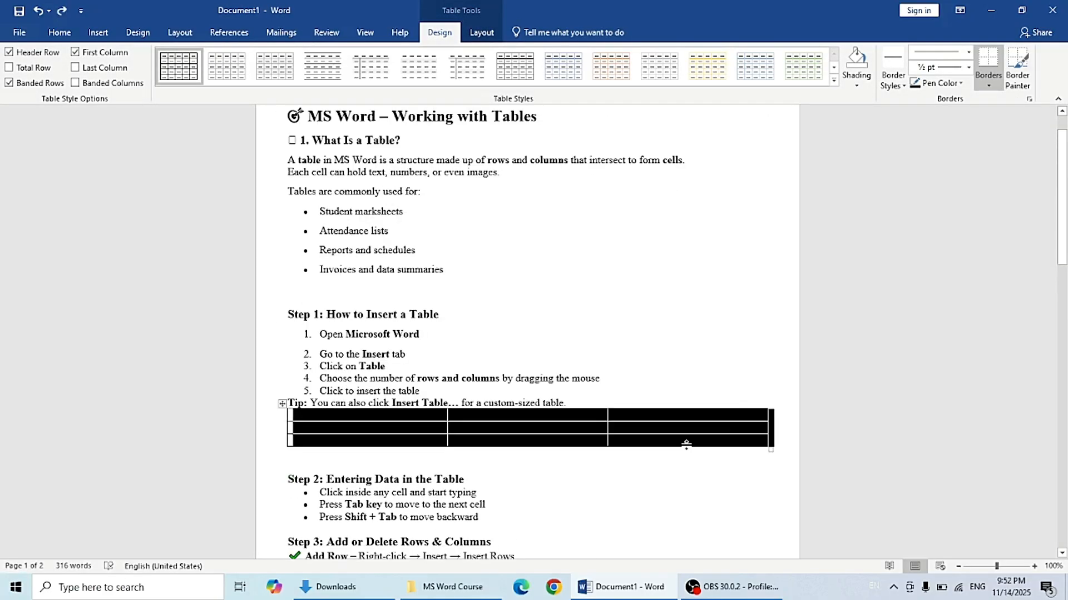
click(815, 482)
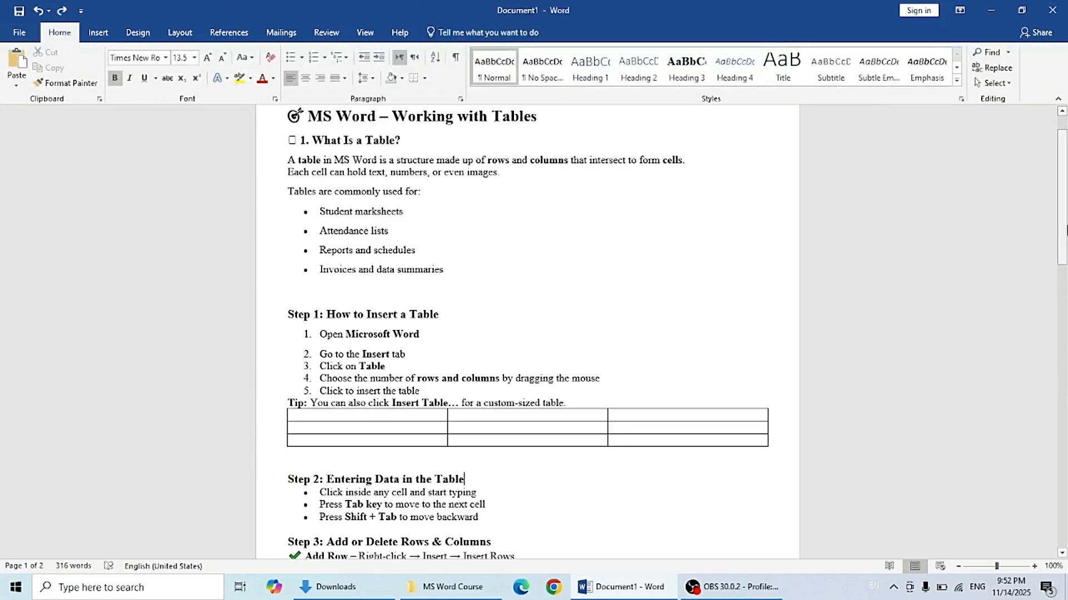
Step: Add an empty paragraph between the Tip line and the 3×3 table
drag(1064, 239, 1064, 270)
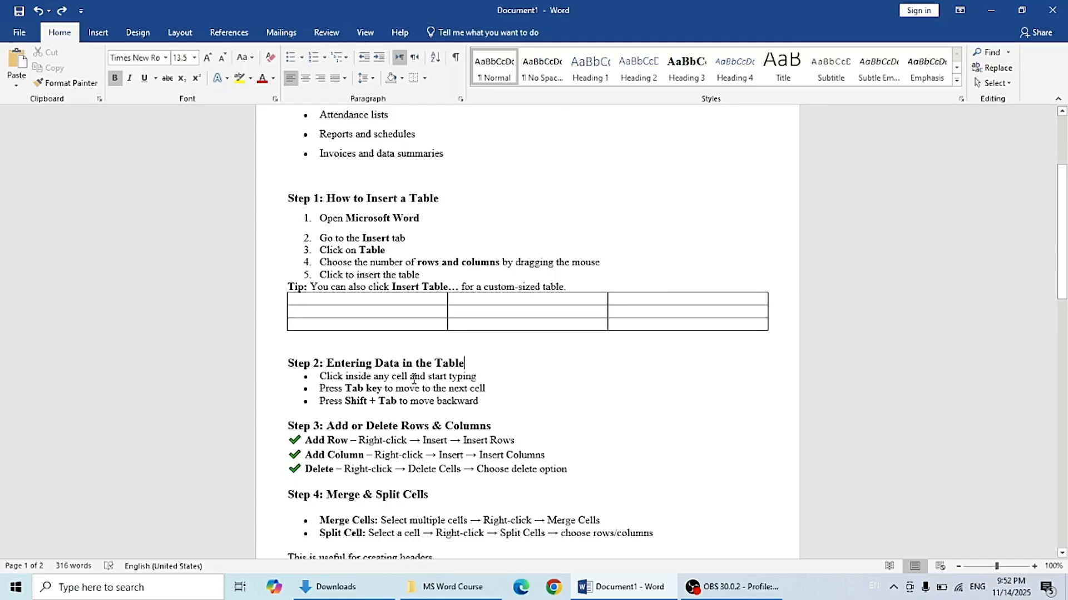
click(318, 298)
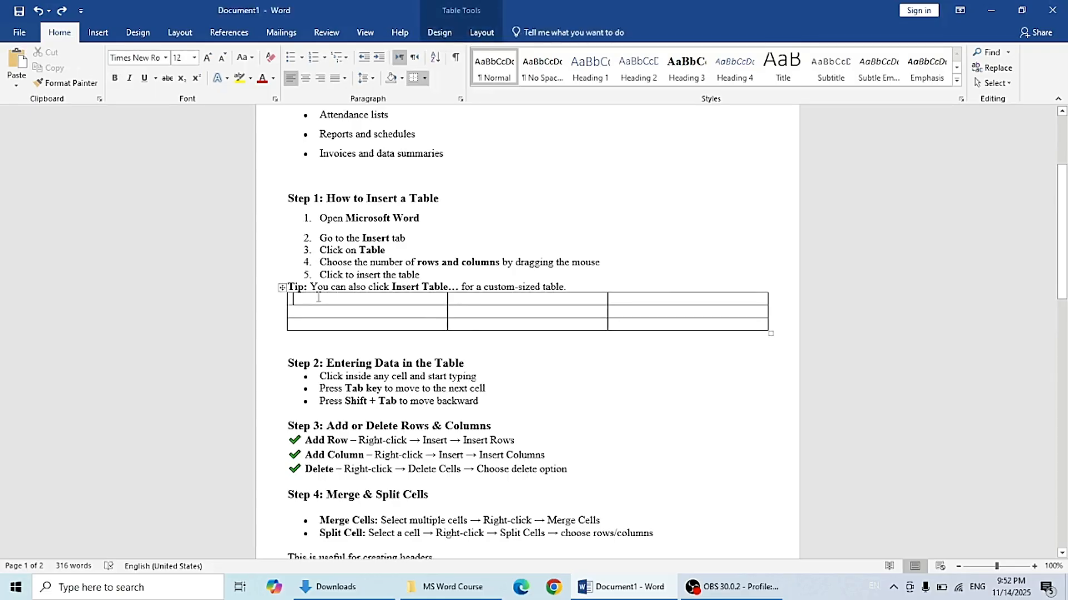
click(289, 285)
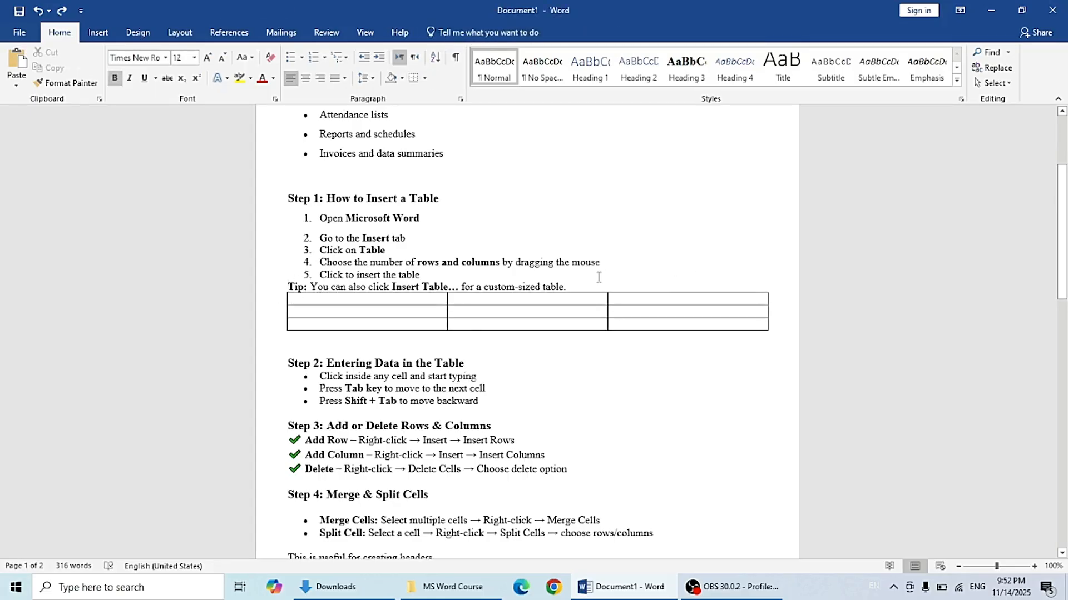
click(572, 284)
key(Return)
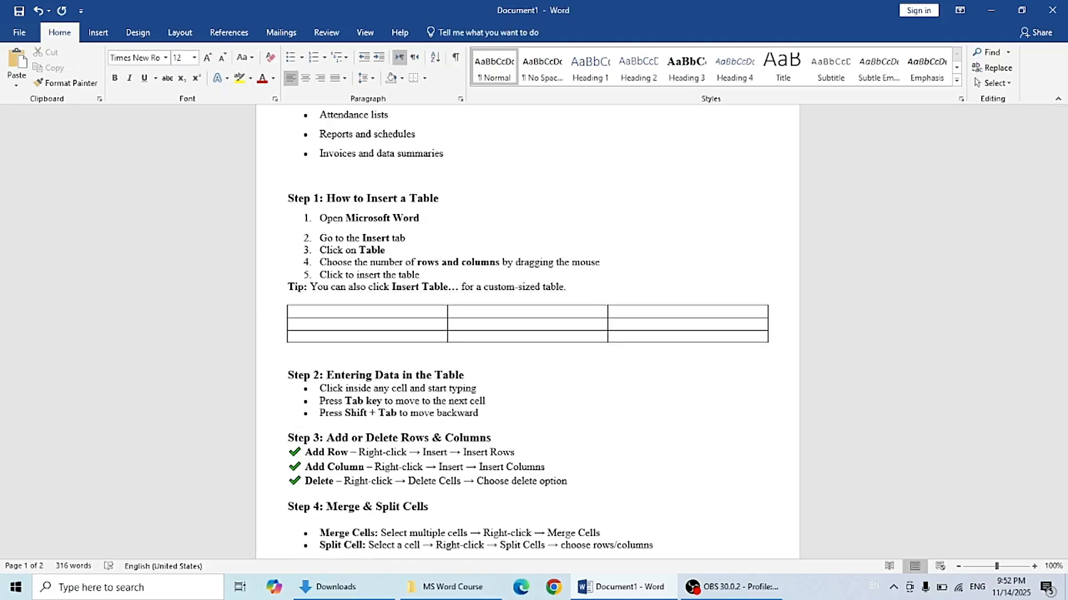
Step: Type a person's name into each of the three cells in the table's first row
click(379, 313)
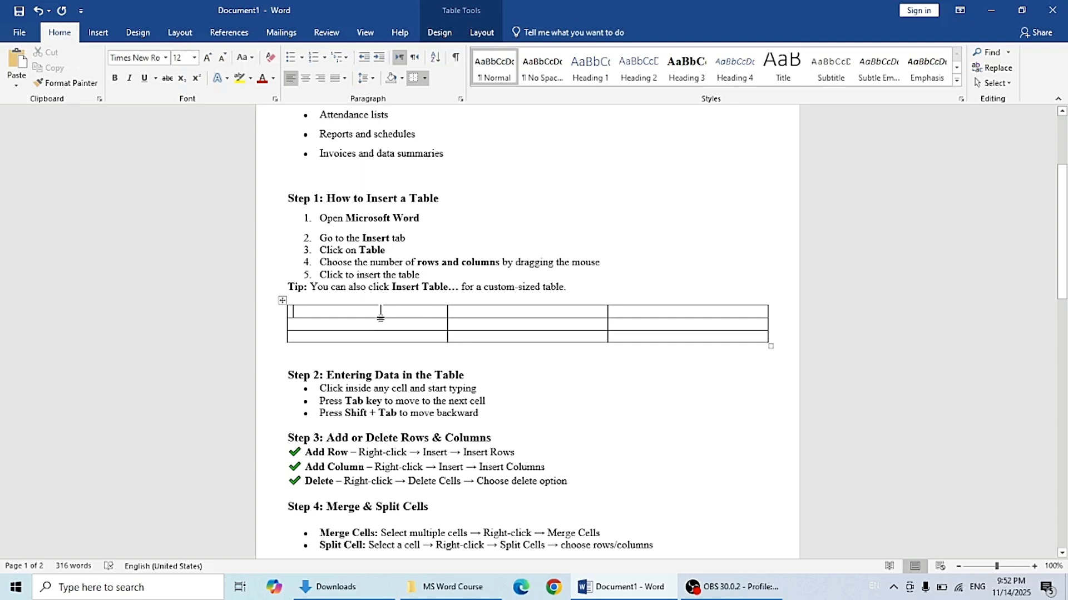
text(Nadir)
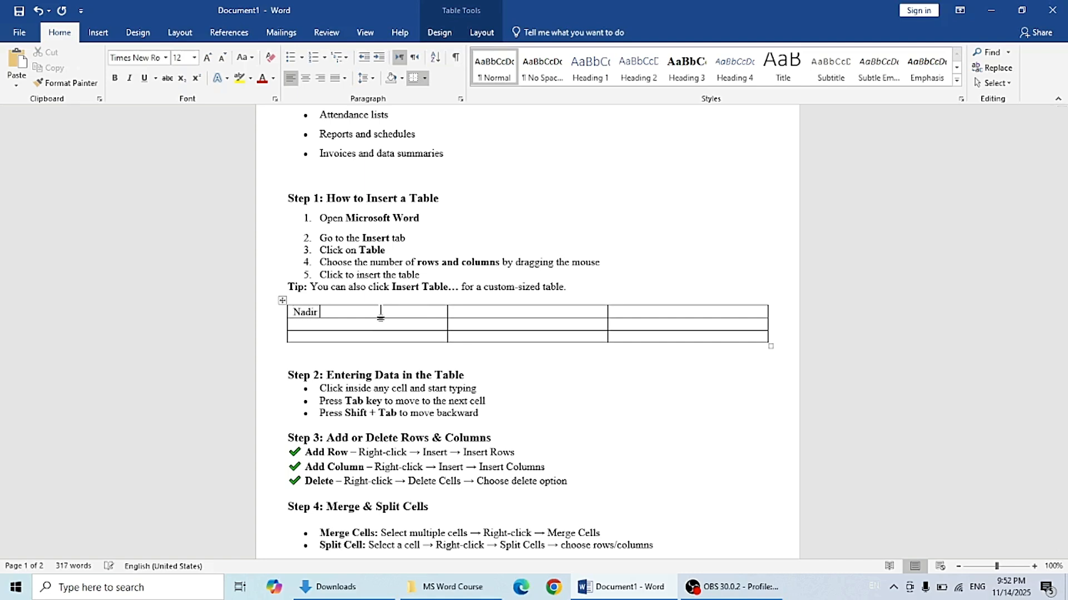
text( G)
click(503, 310)
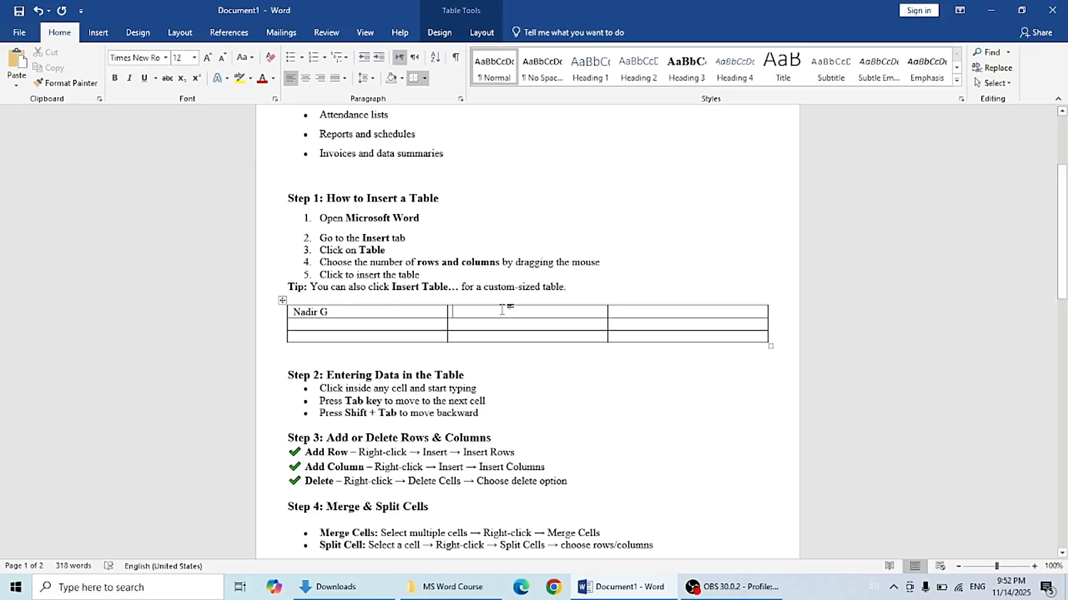
text(Ali G)
click(626, 315)
text(Khan G)
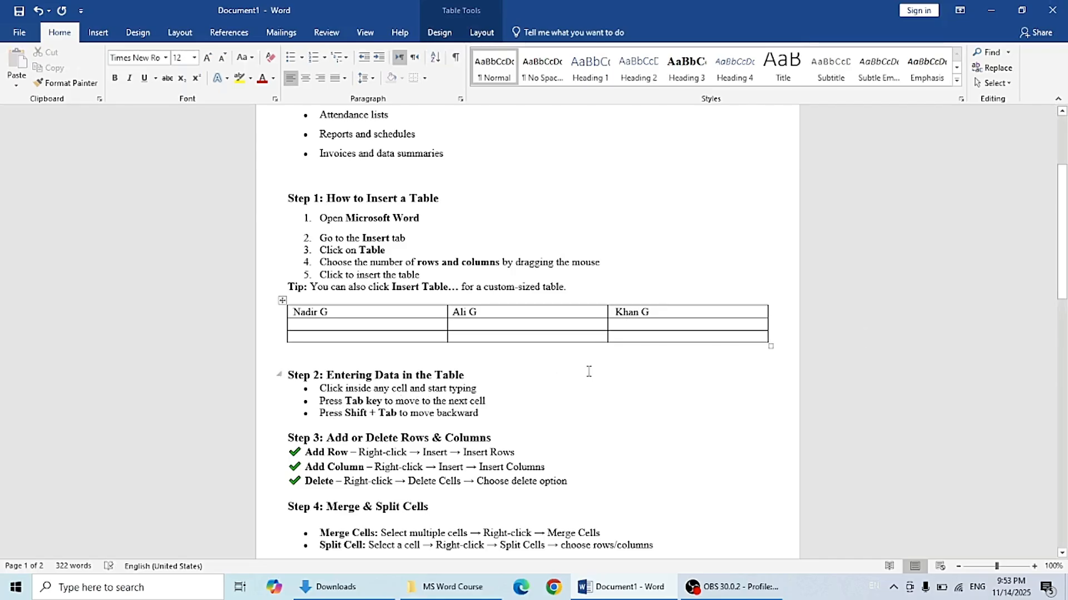
Step: Enter a name in the second row's first cell, then move forward and backward between cells
click(338, 323)
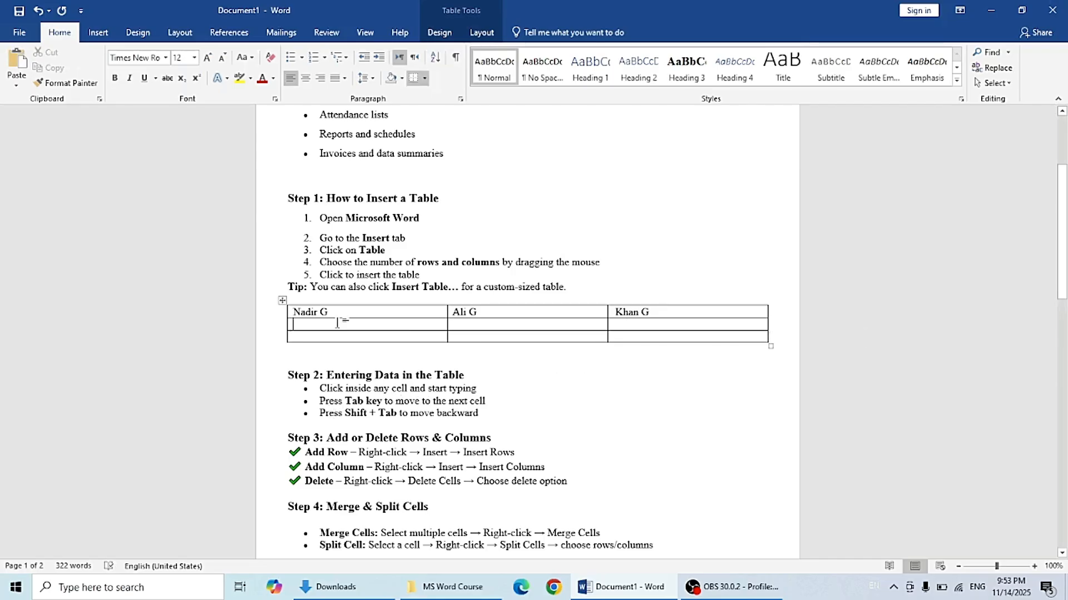
text(Ali G)
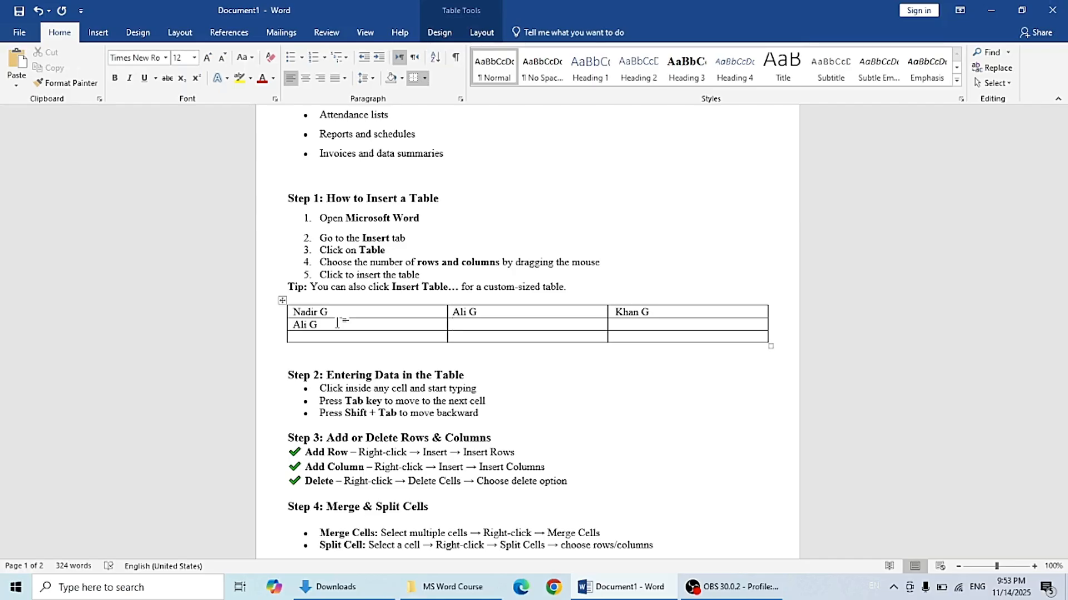
key(Tab)
key(Tab)
key(shift+Tab)
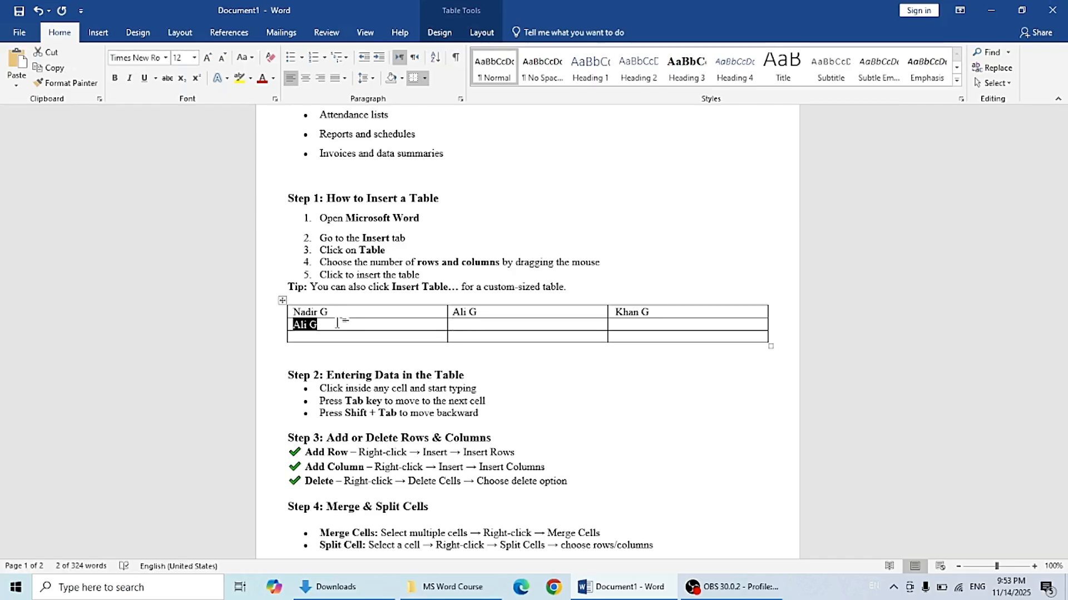
click(341, 324)
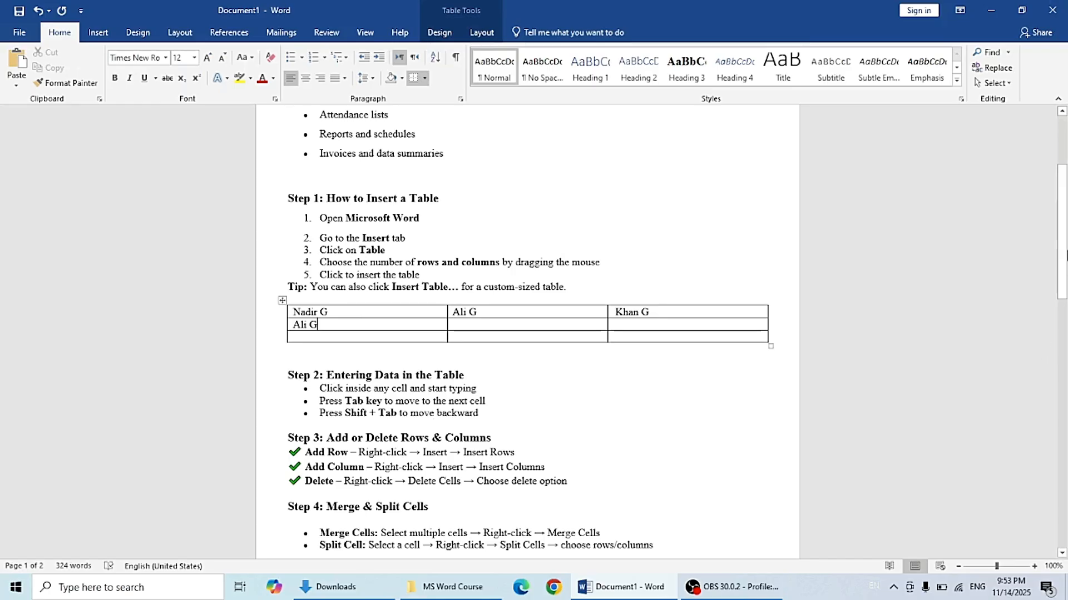
Step: Insert a new row below the table's last row
drag(1065, 241, 1065, 261)
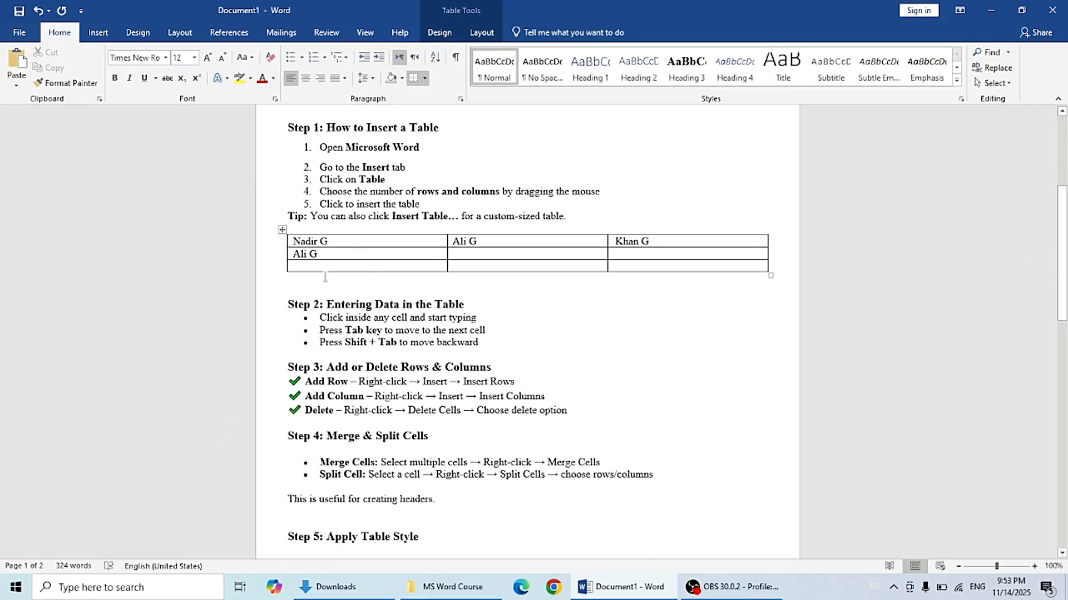
click(386, 266)
right_click(327, 267)
mouse_move(399, 398)
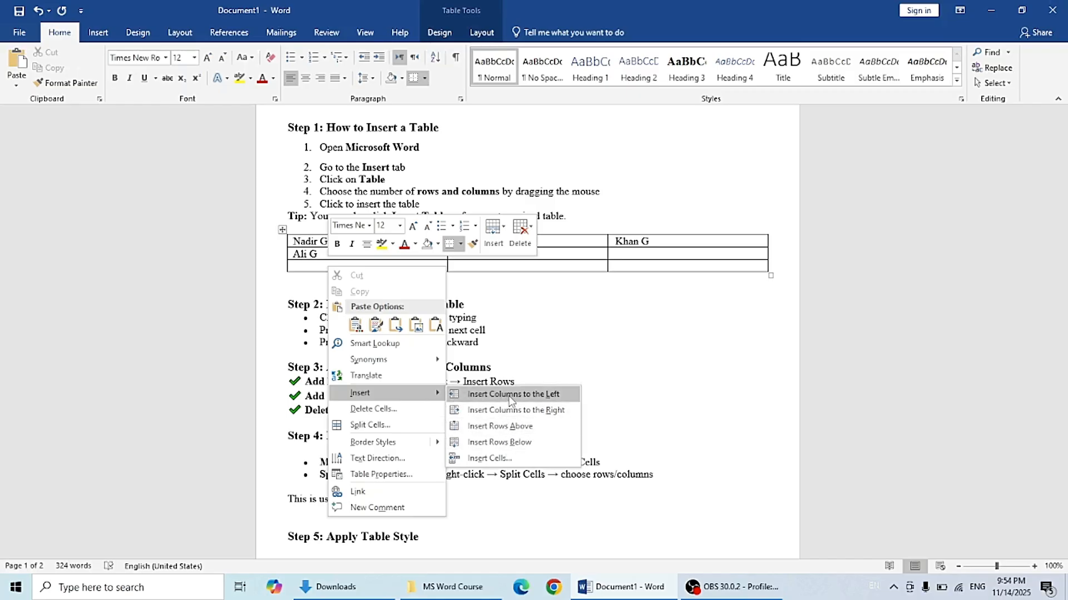
click(507, 443)
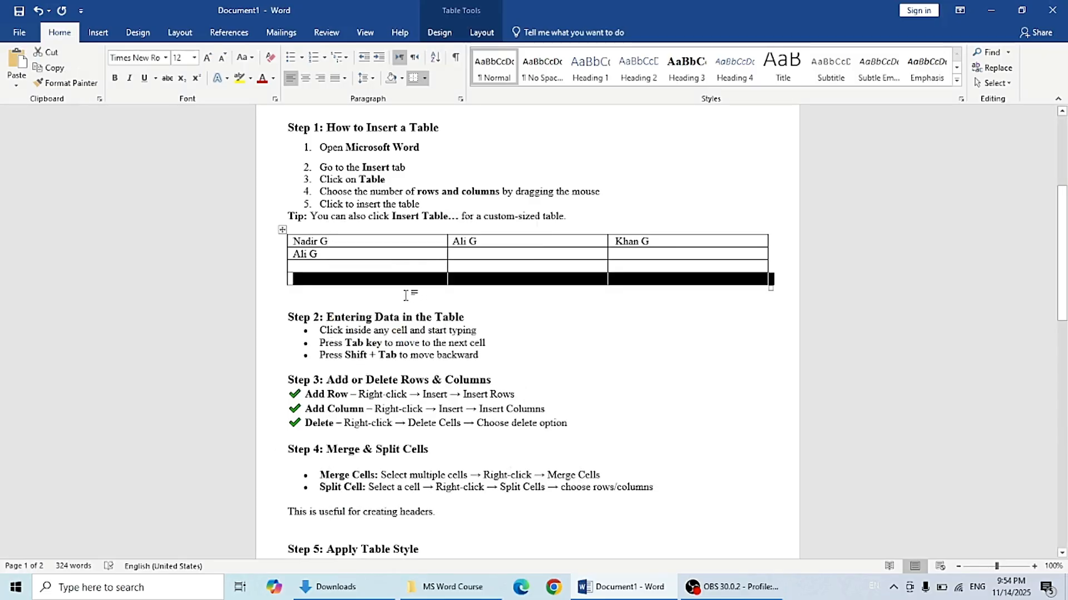
click(416, 291)
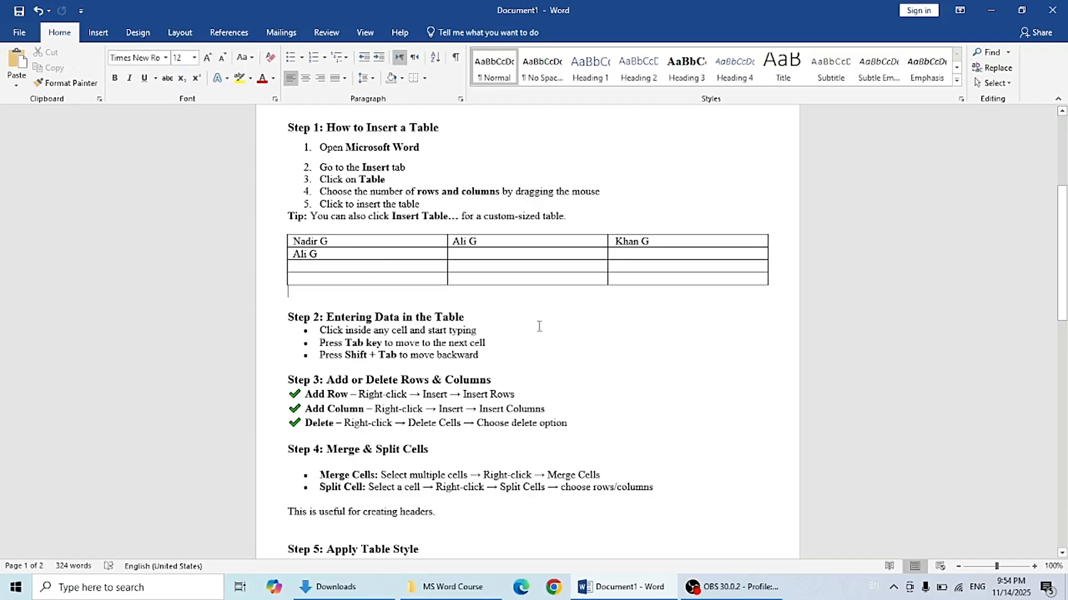
Step: Insert a new column to the left of the table's first column
click(337, 278)
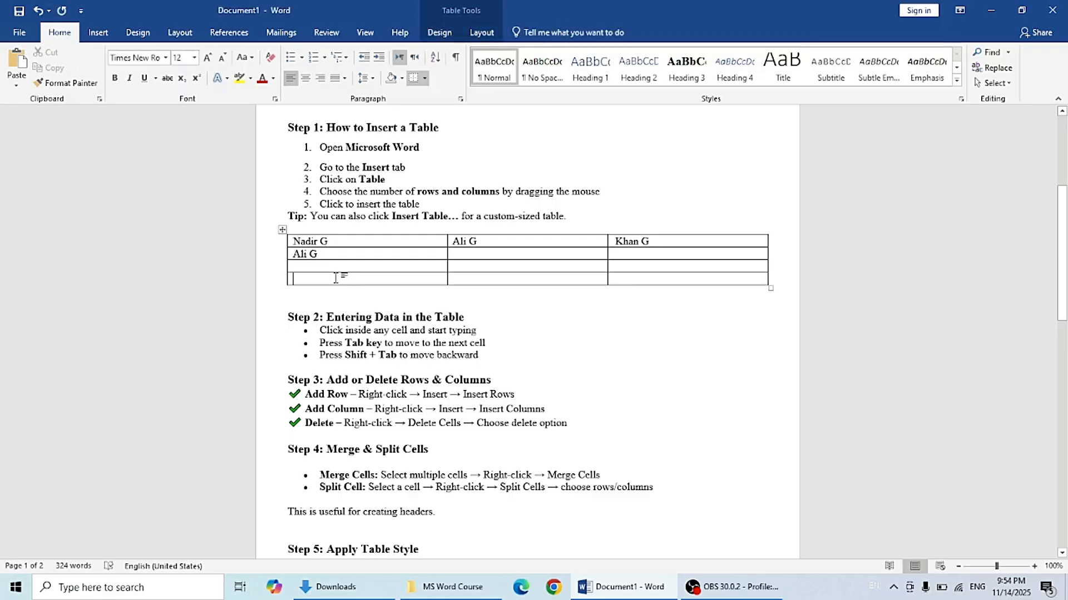
right_click(335, 278)
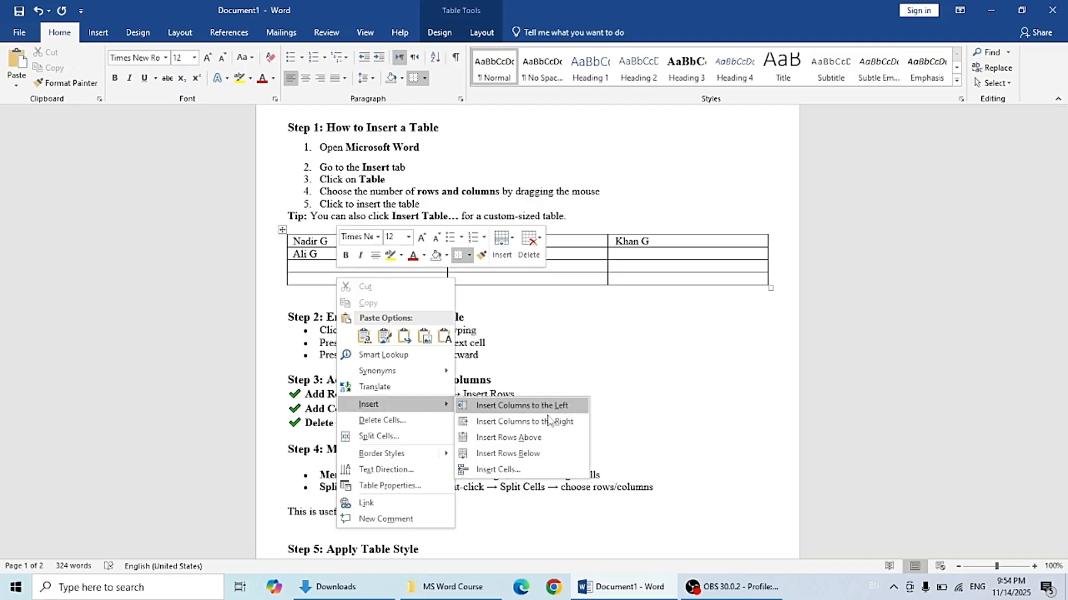
click(531, 409)
click(564, 348)
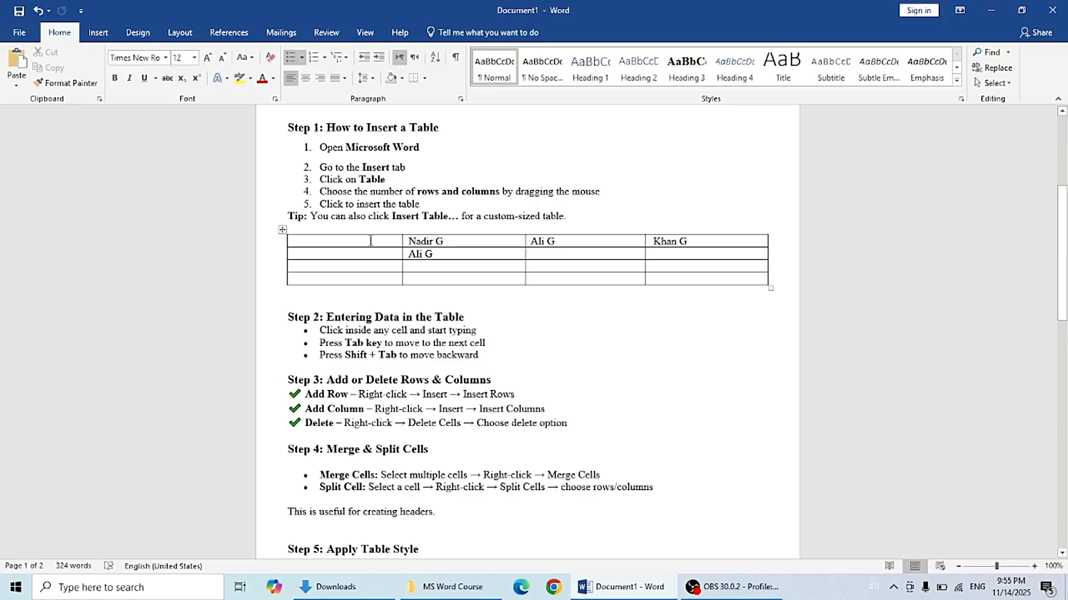
Step: Delete the bottom-left cell of the table, shifting cells left
click(352, 280)
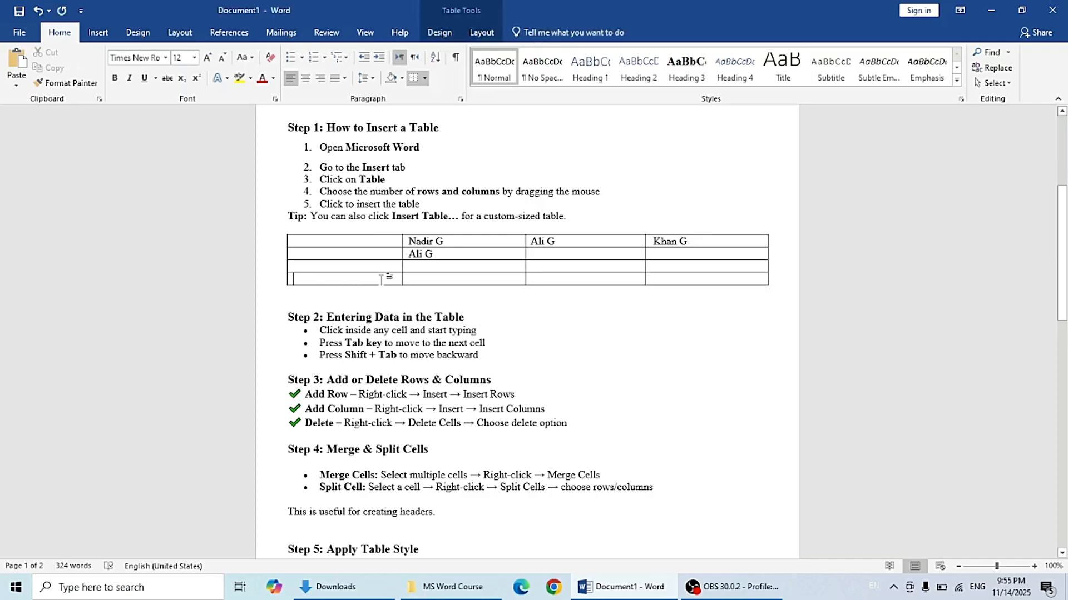
right_click(333, 278)
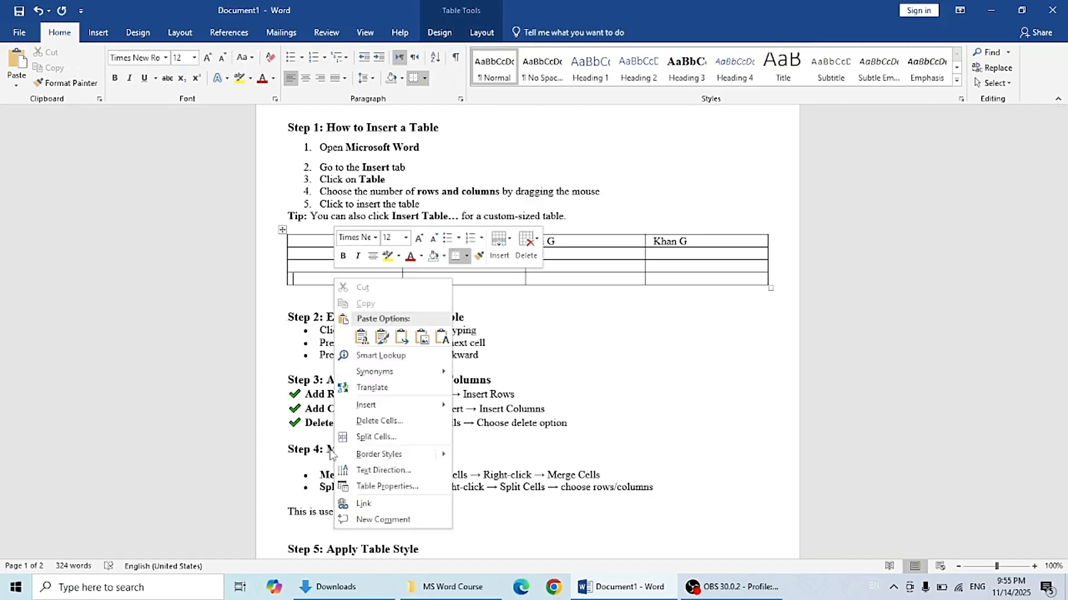
click(380, 420)
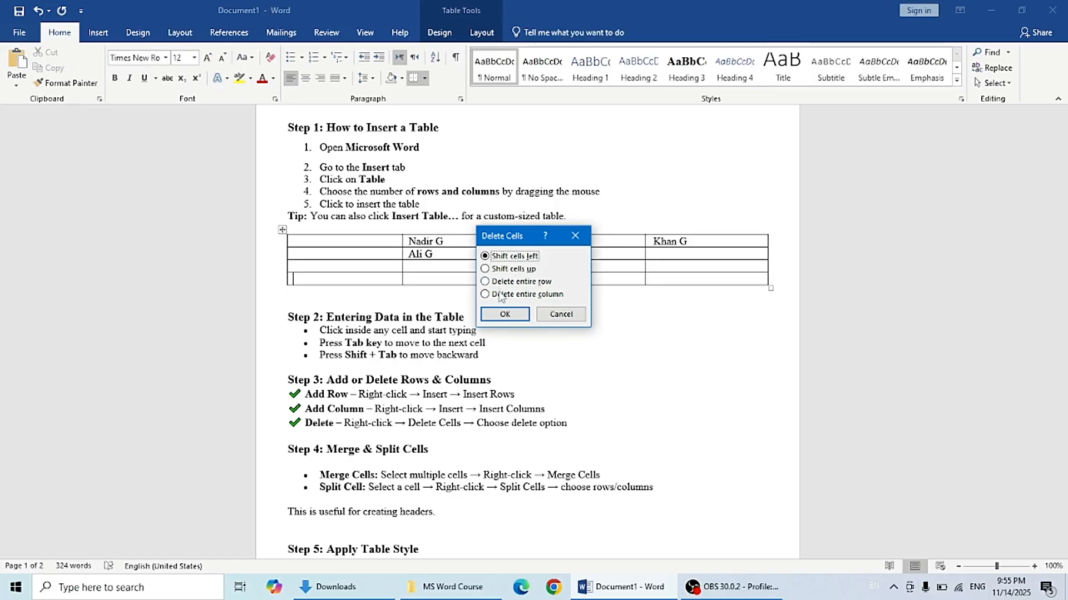
click(504, 314)
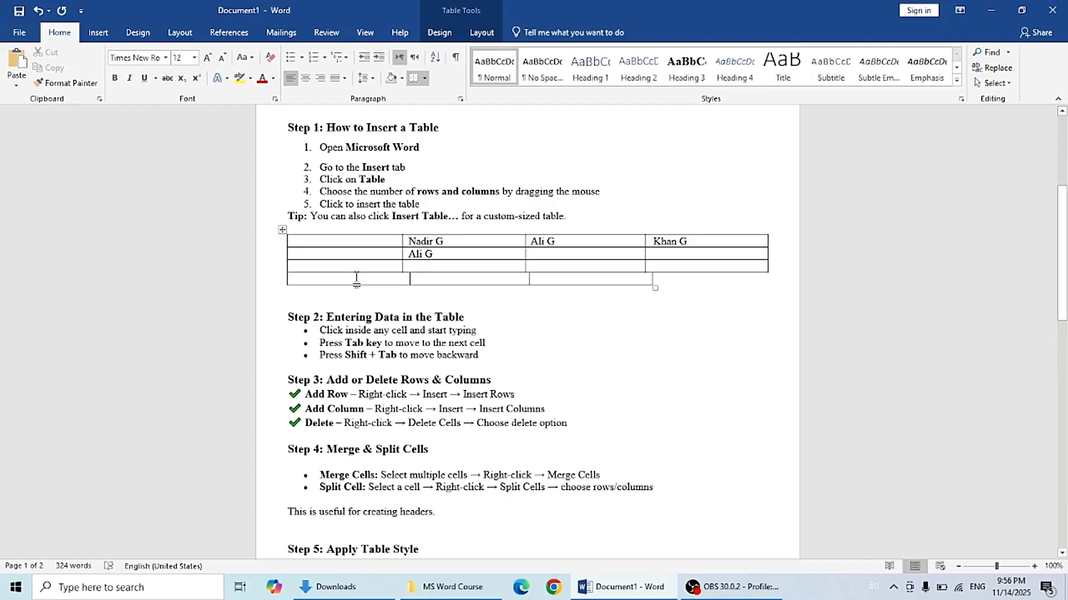
Step: Delete the remaining cells of the added left column, shifting cells left
drag(378, 240, 358, 270)
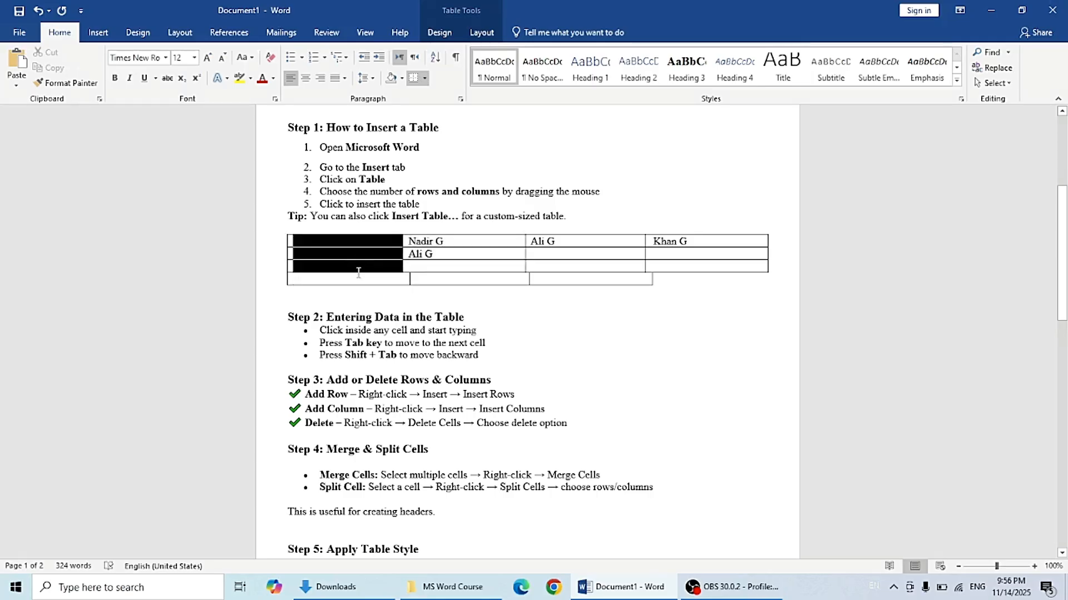
right_click(358, 271)
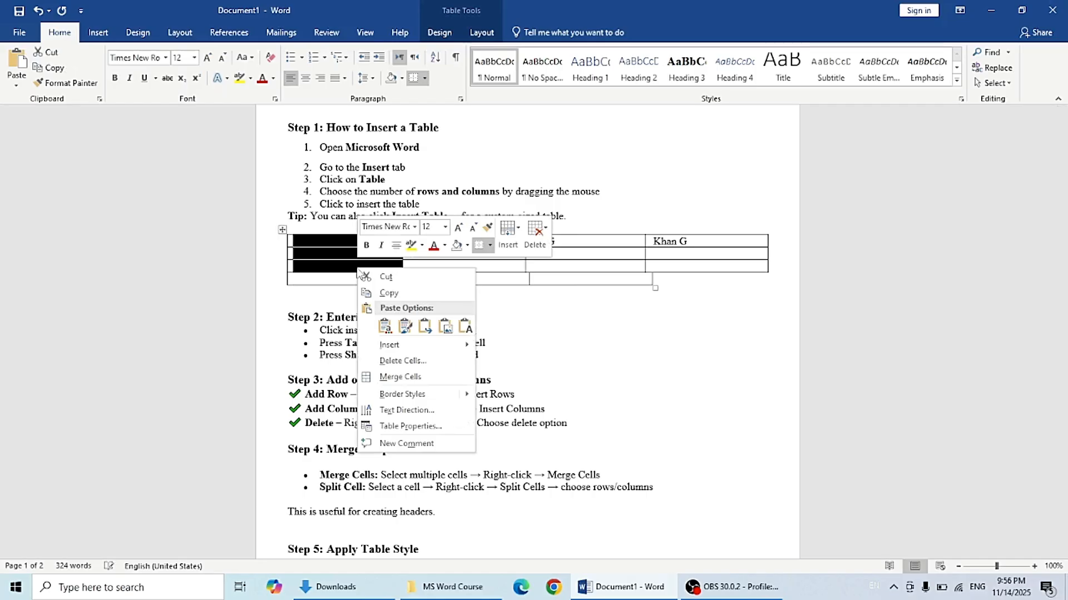
click(407, 361)
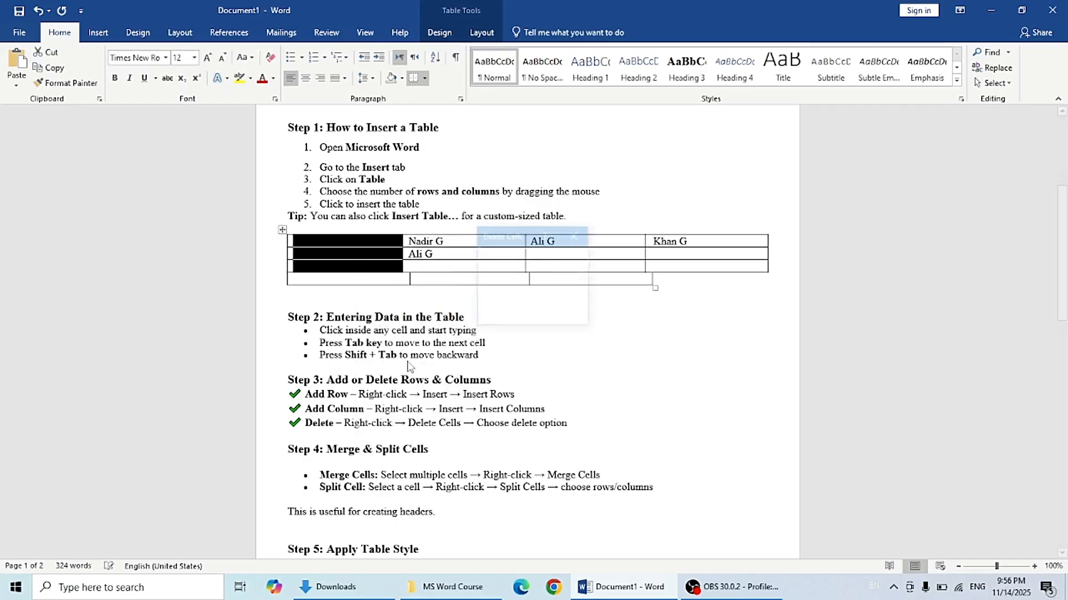
click(507, 311)
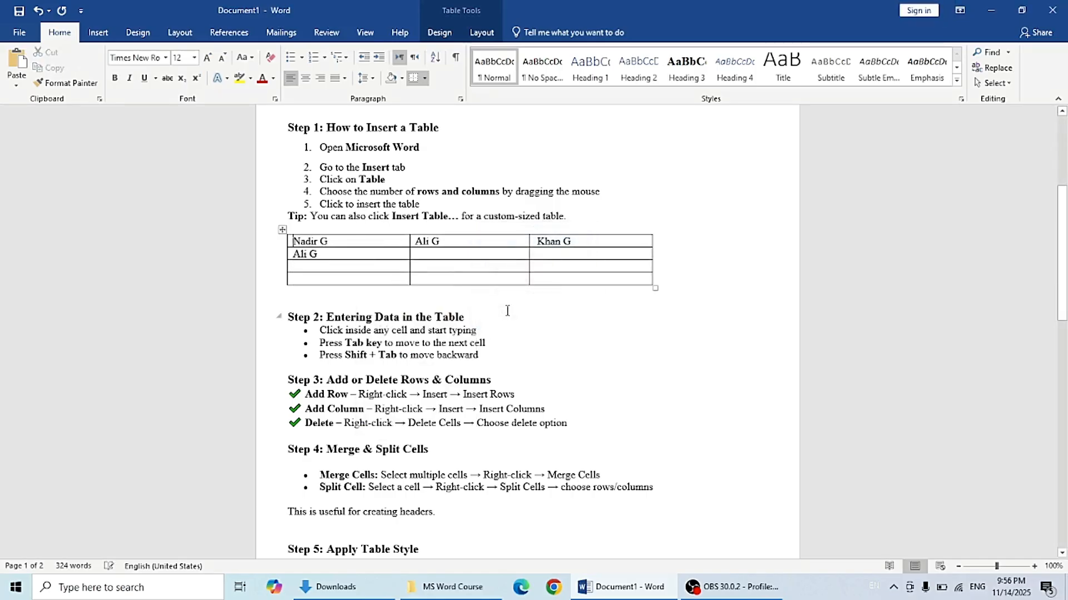
Step: Resize the table so its right edge extends back to the page margin
click(654, 283)
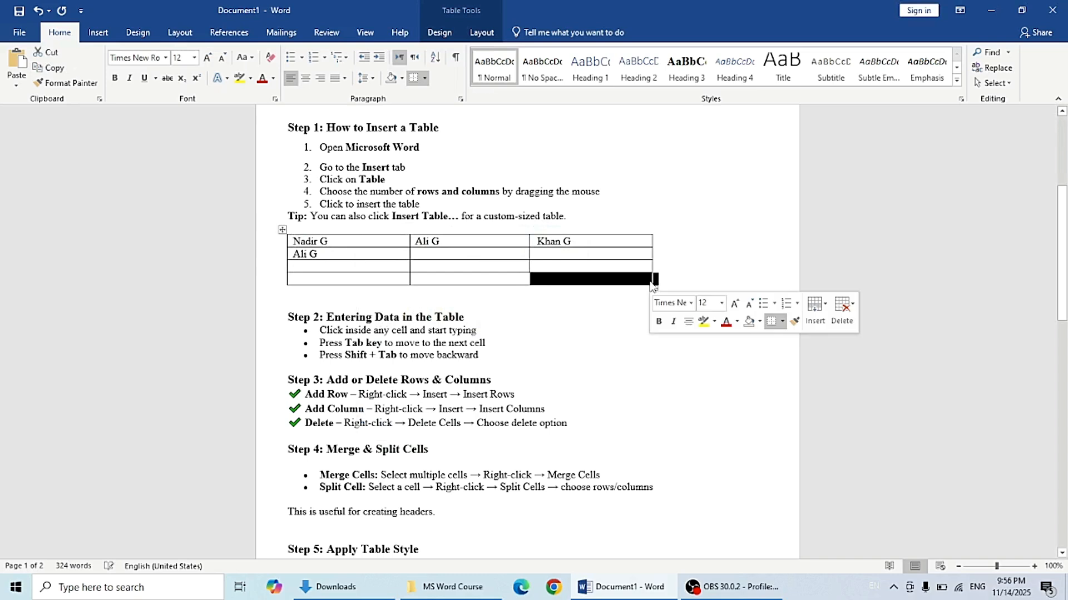
click(648, 280)
mouse_move(655, 287)
mouse_down()
mouse_move(734, 281)
mouse_move(776, 293)
mouse_up()
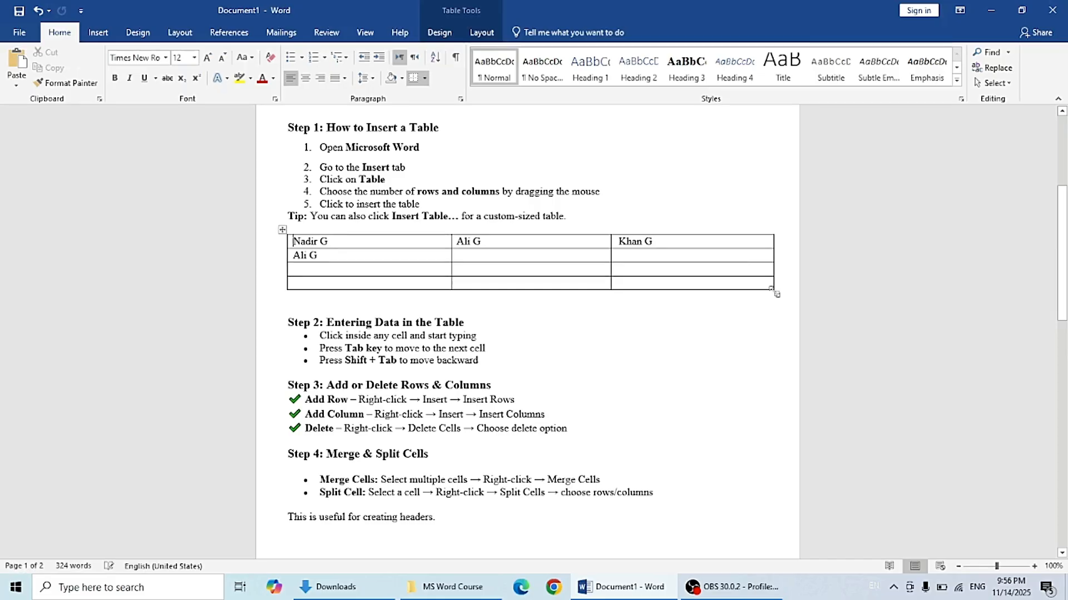
click(741, 330)
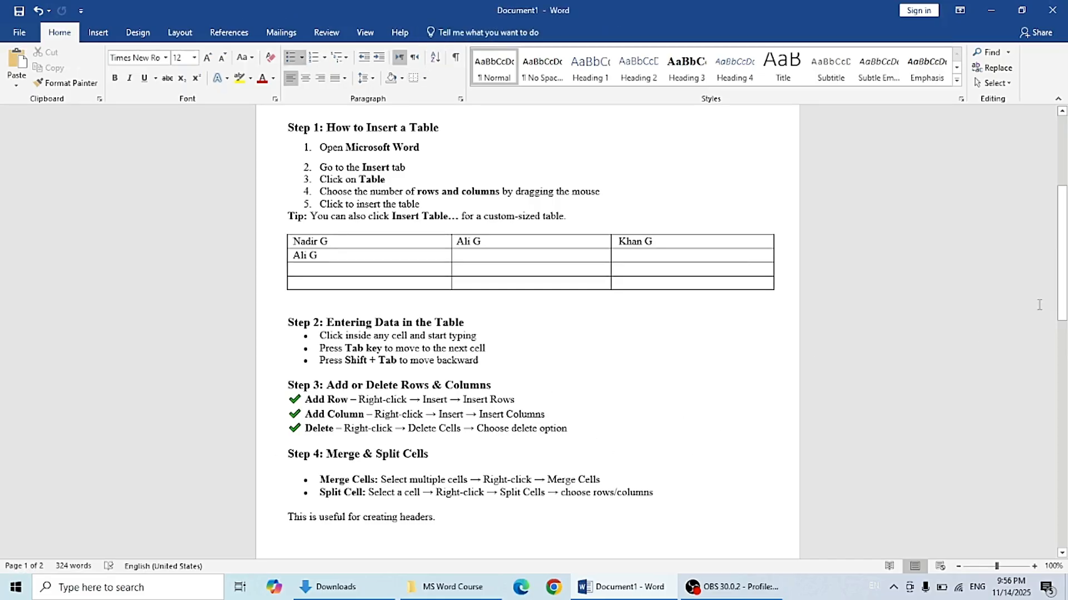
Step: Insert a 3-column, 2-row table below the line 'This is useful for creating headers.' through the Insert Table dialog
drag(1066, 265, 1066, 321)
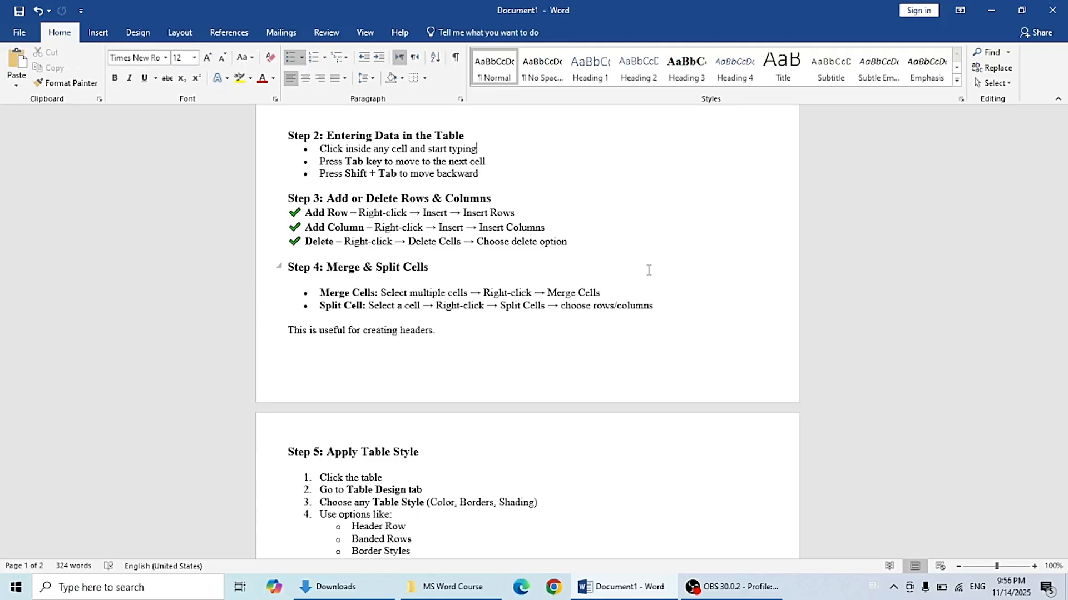
click(1062, 296)
drag(1062, 297, 1062, 311)
click(347, 321)
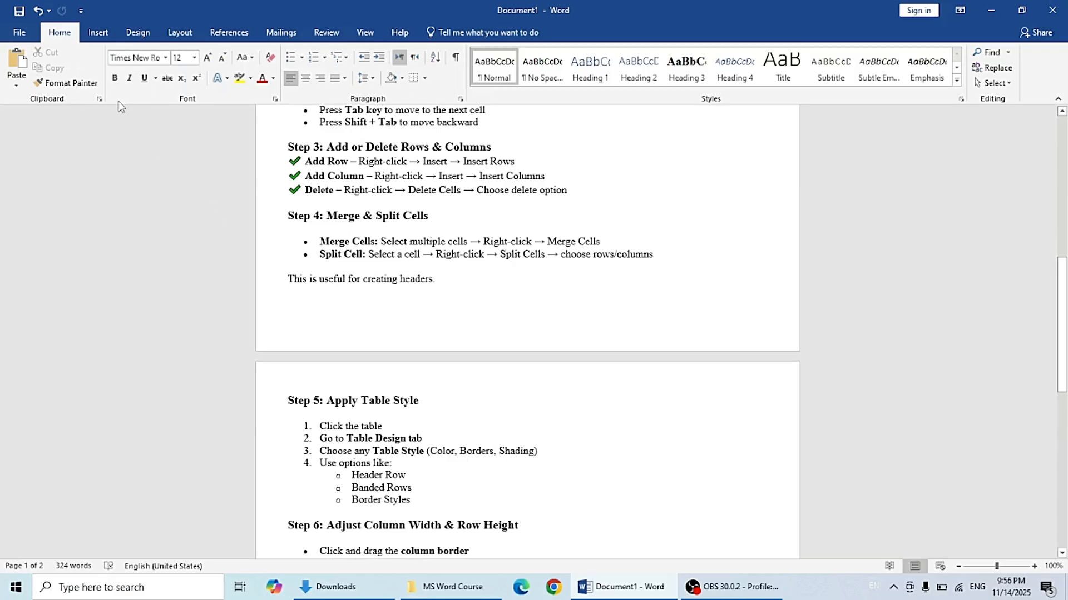
click(99, 33)
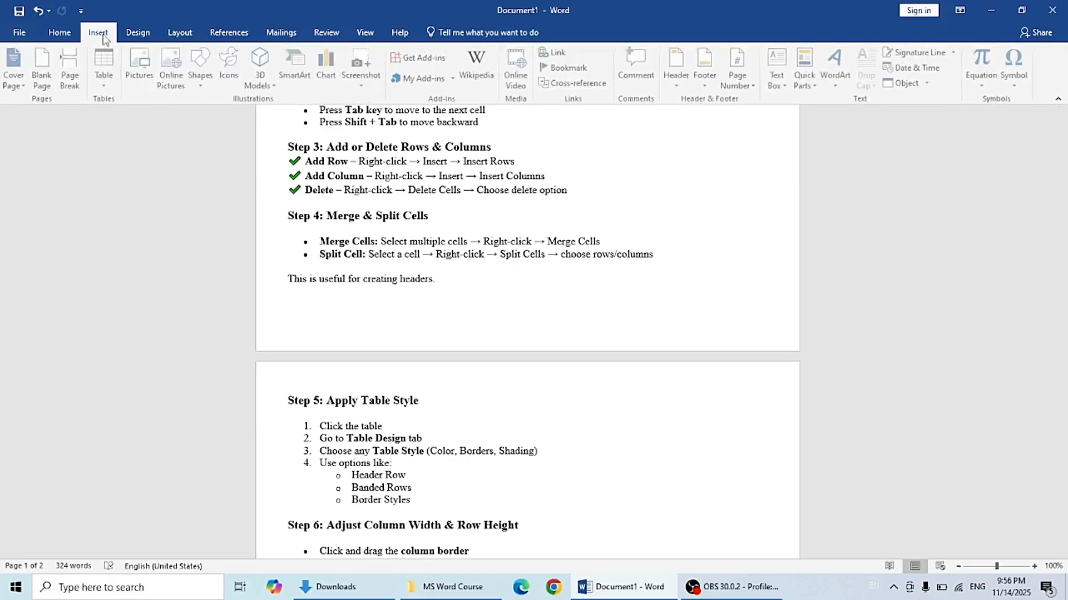
click(106, 86)
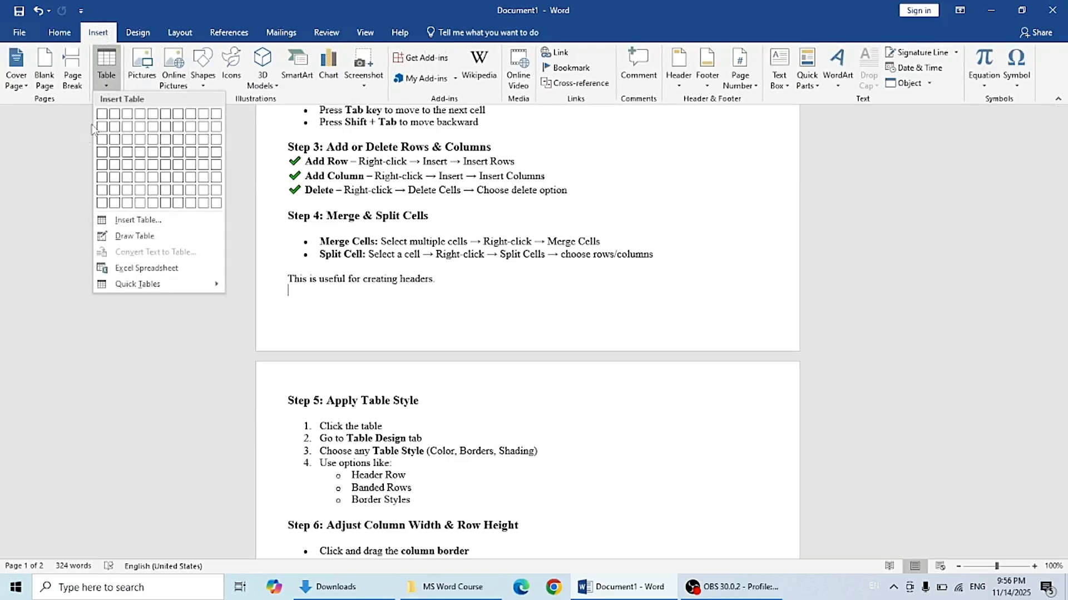
click(127, 222)
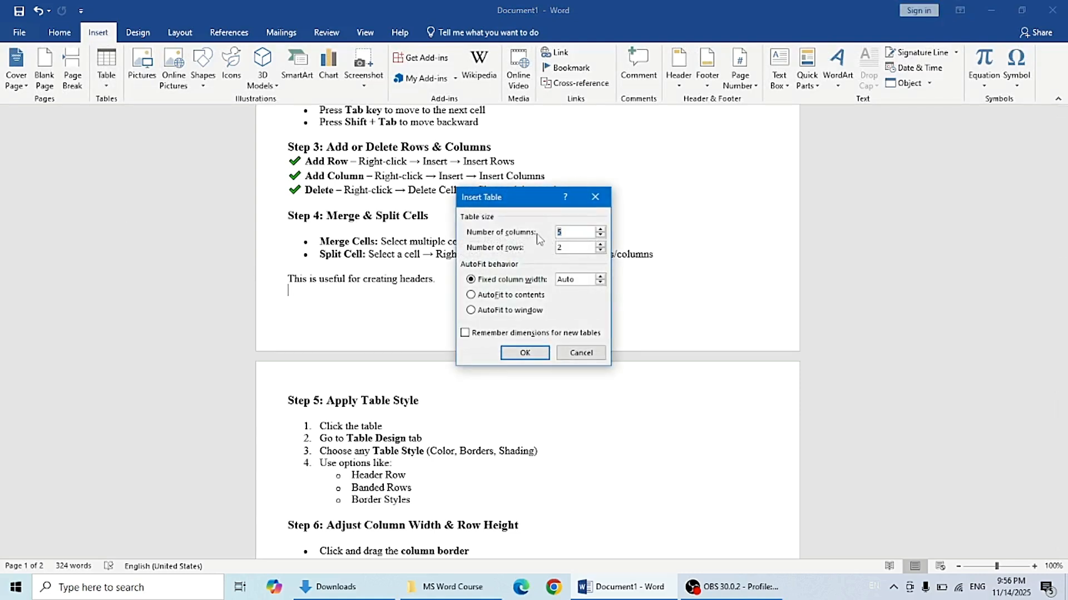
text(3)
click(523, 353)
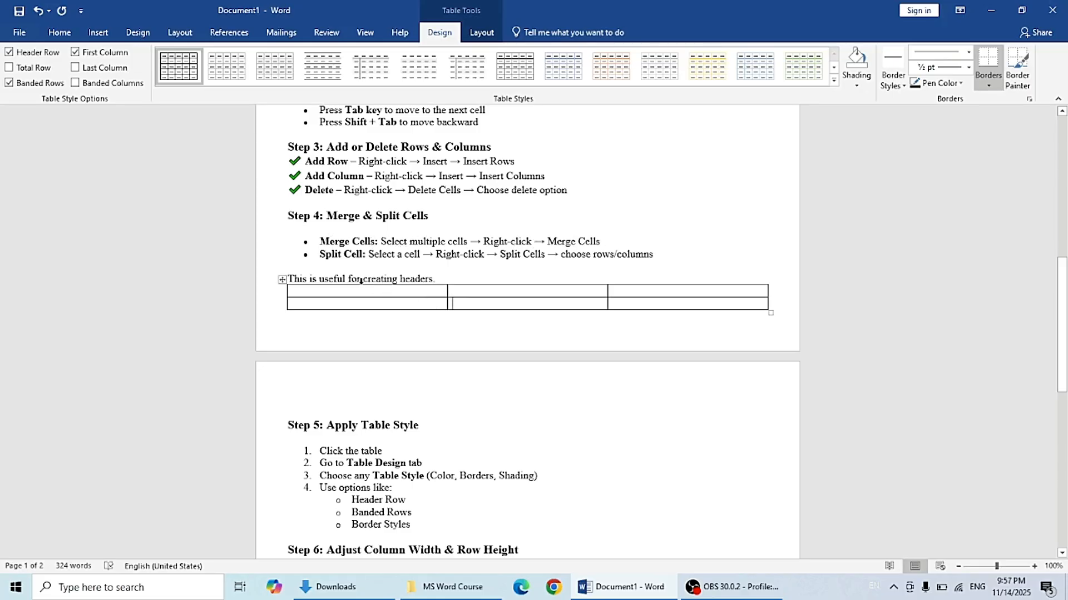
Step: Merge the three cells of the new table's top row into one header cell
drag(360, 291, 642, 295)
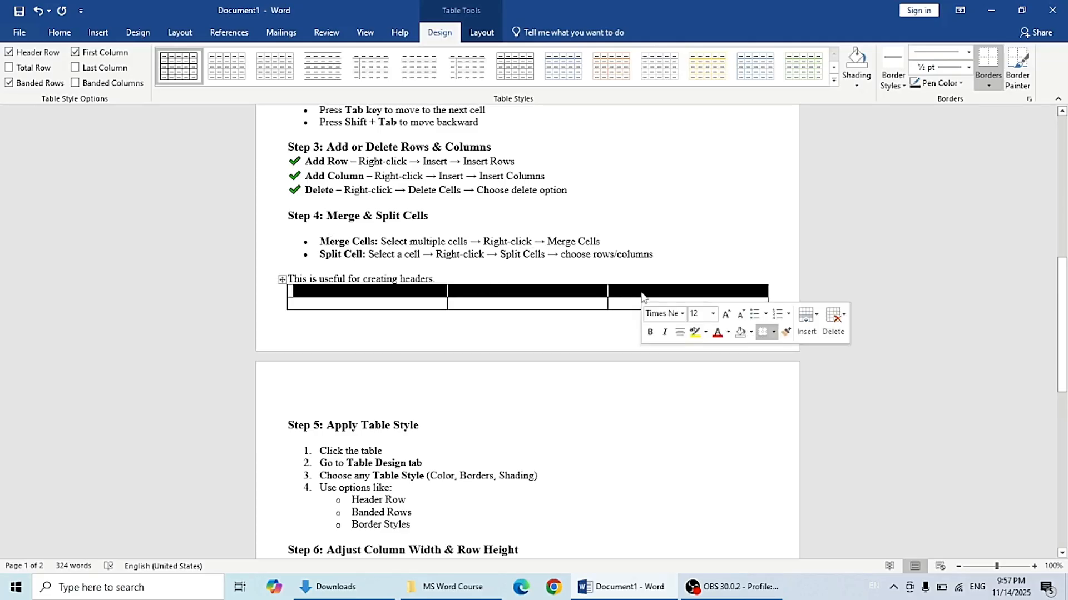
right_click(642, 296)
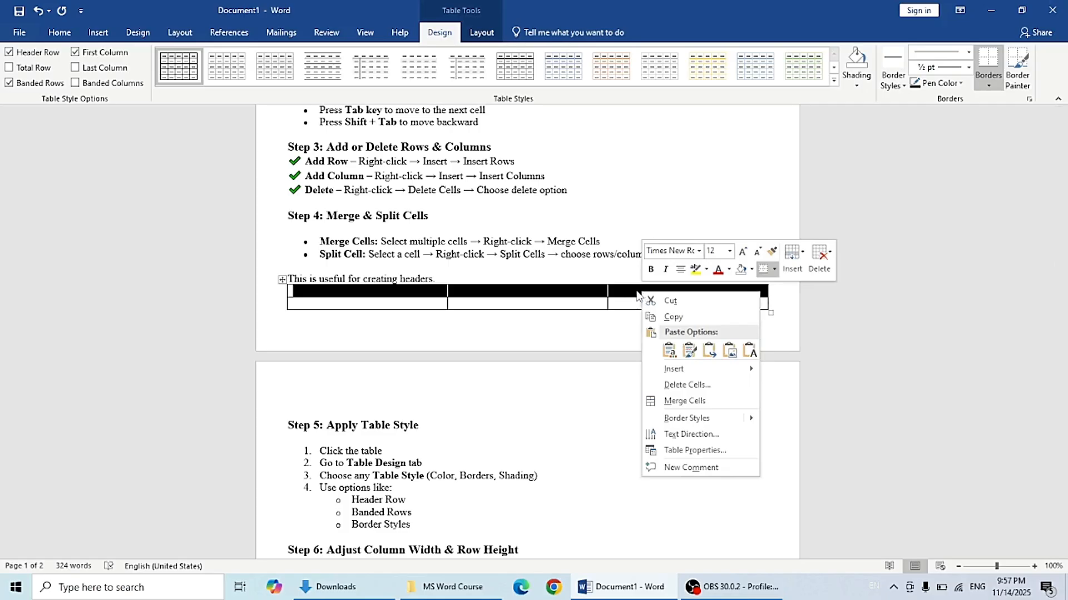
click(636, 295)
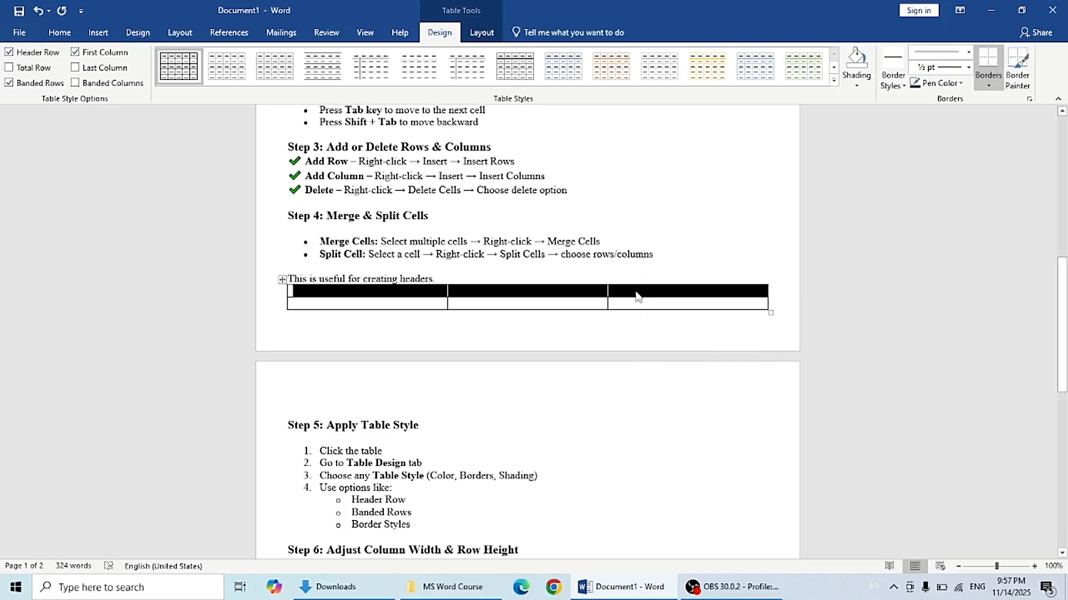
right_click(636, 297)
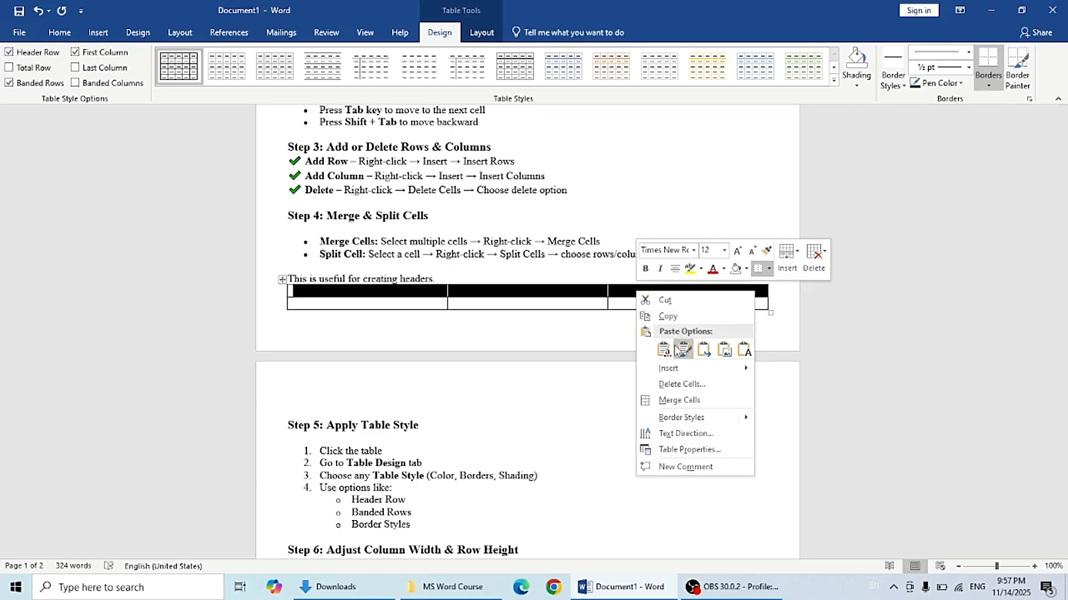
click(679, 400)
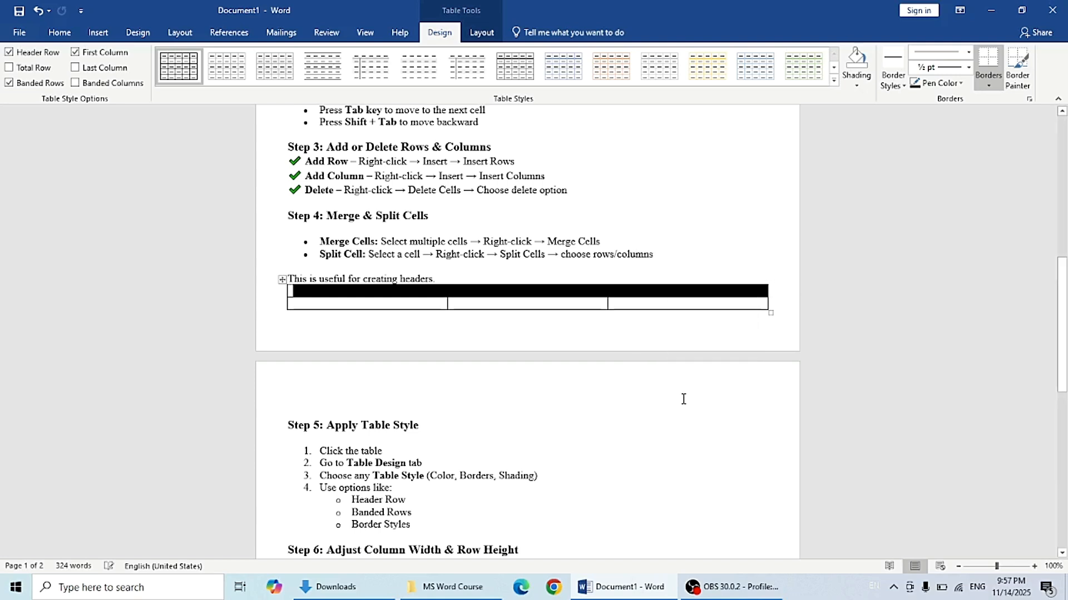
Step: Split the merged top-row cell back into 3 columns with the Split Cells dialog
click(451, 303)
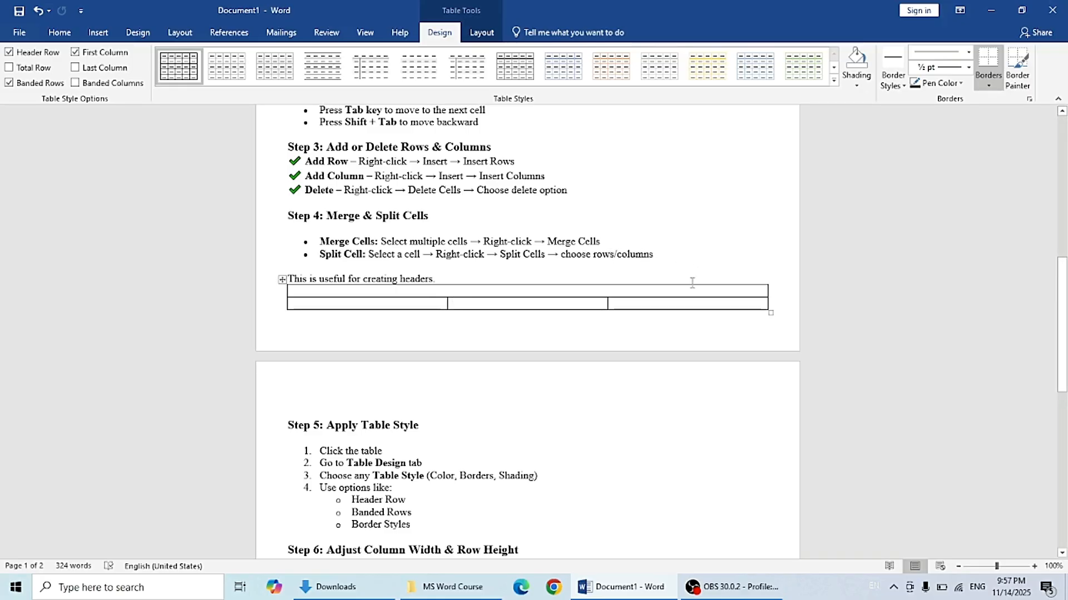
click(413, 292)
right_click(405, 292)
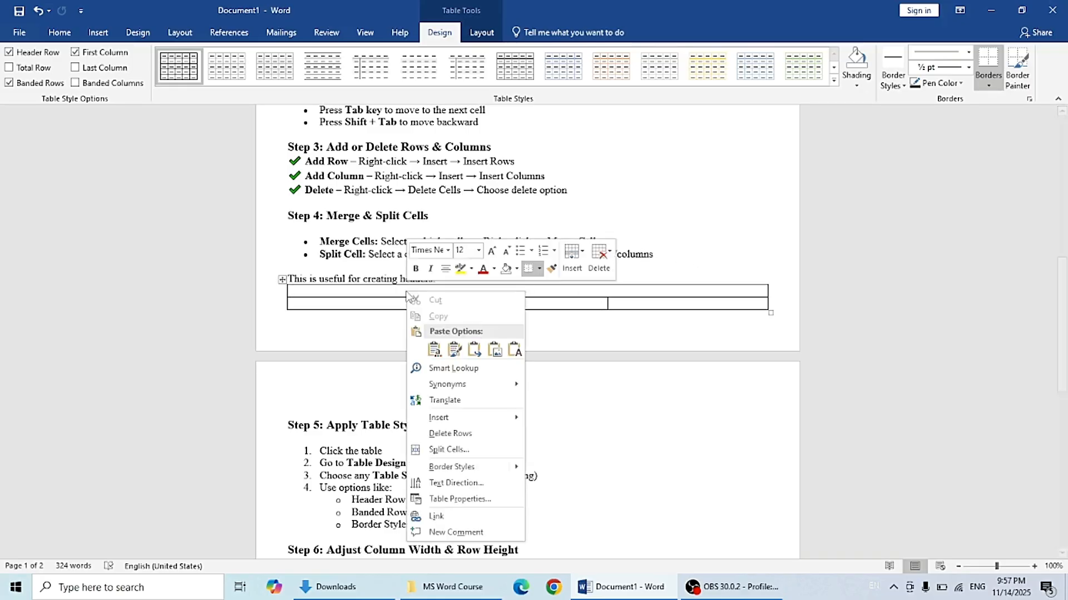
click(393, 291)
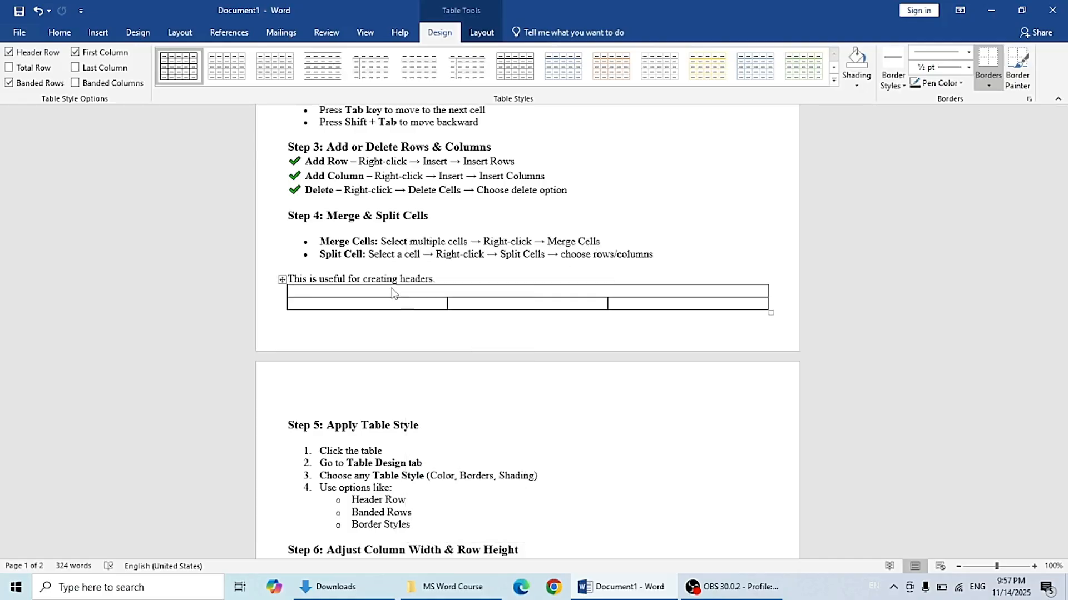
right_click(392, 290)
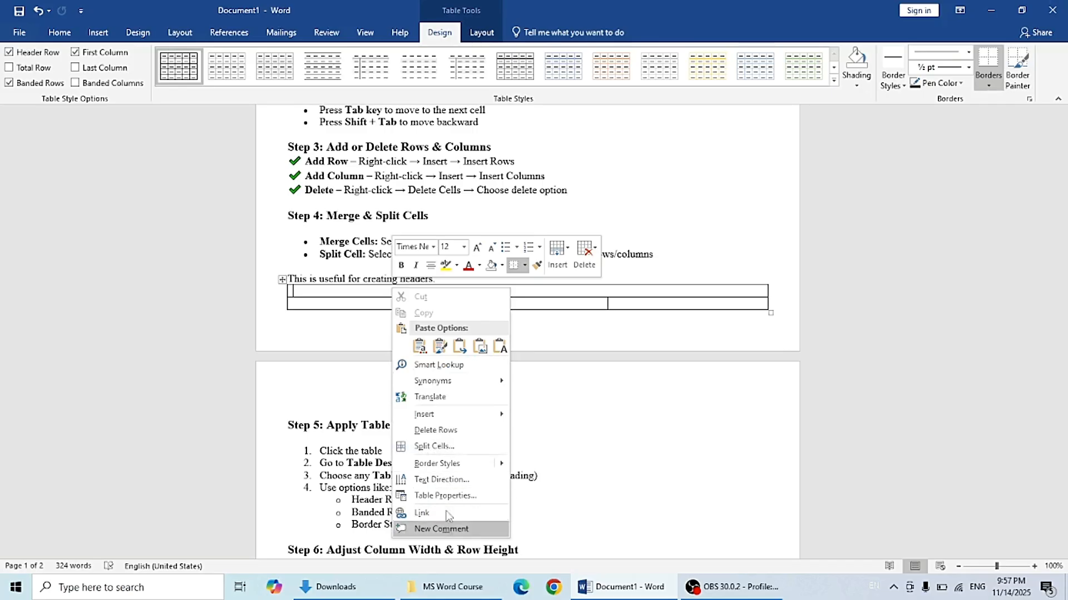
click(434, 446)
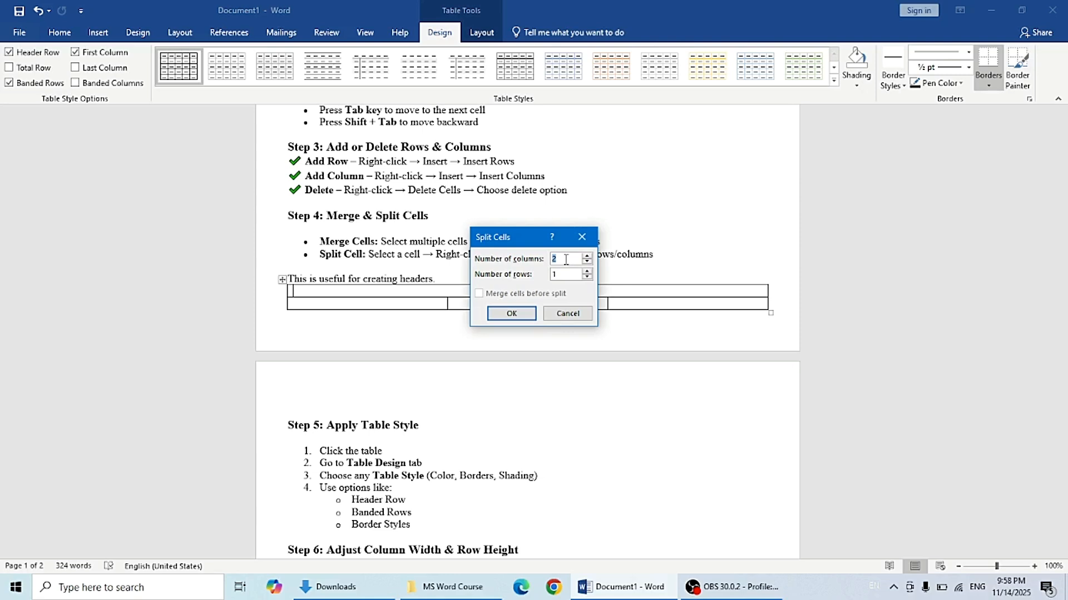
key(BackSpace)
text(3)
click(523, 314)
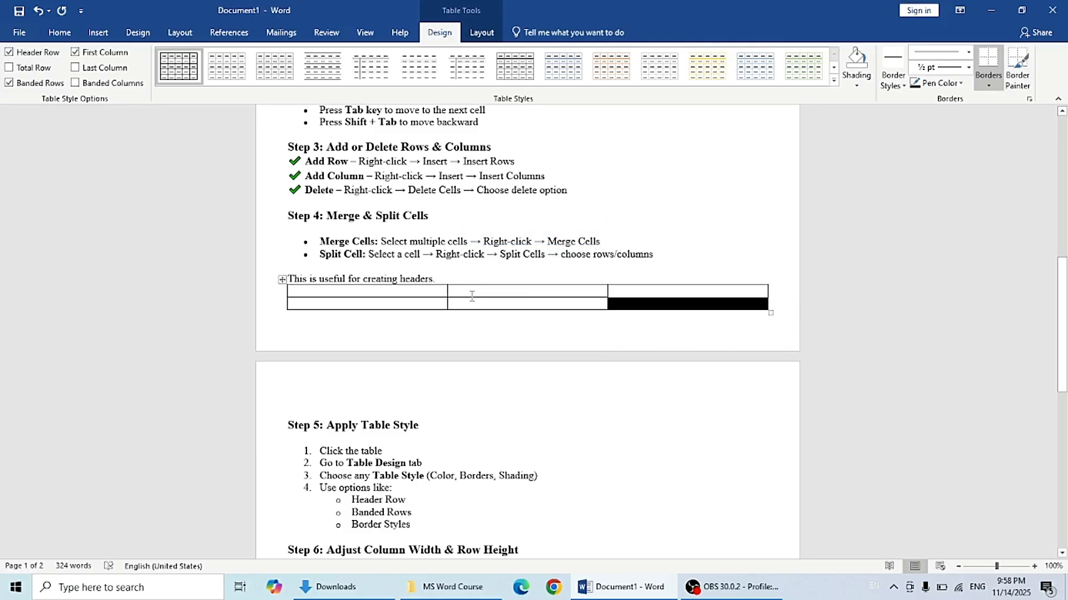
Step: Add two blank lines after the 'Border Styles' item in the Step 5 list
click(594, 377)
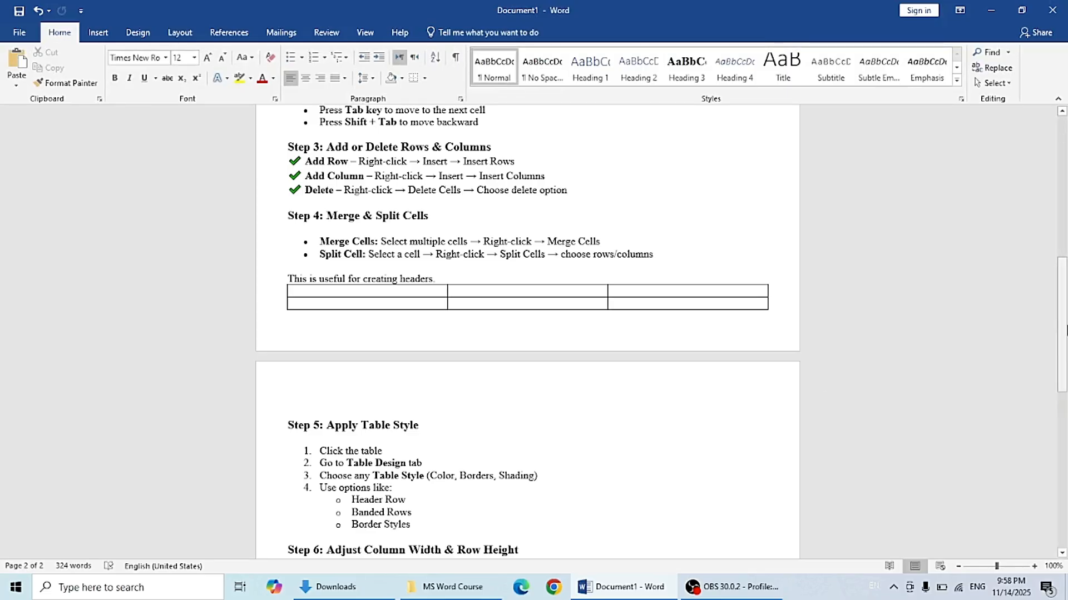
drag(1064, 328, 1064, 386)
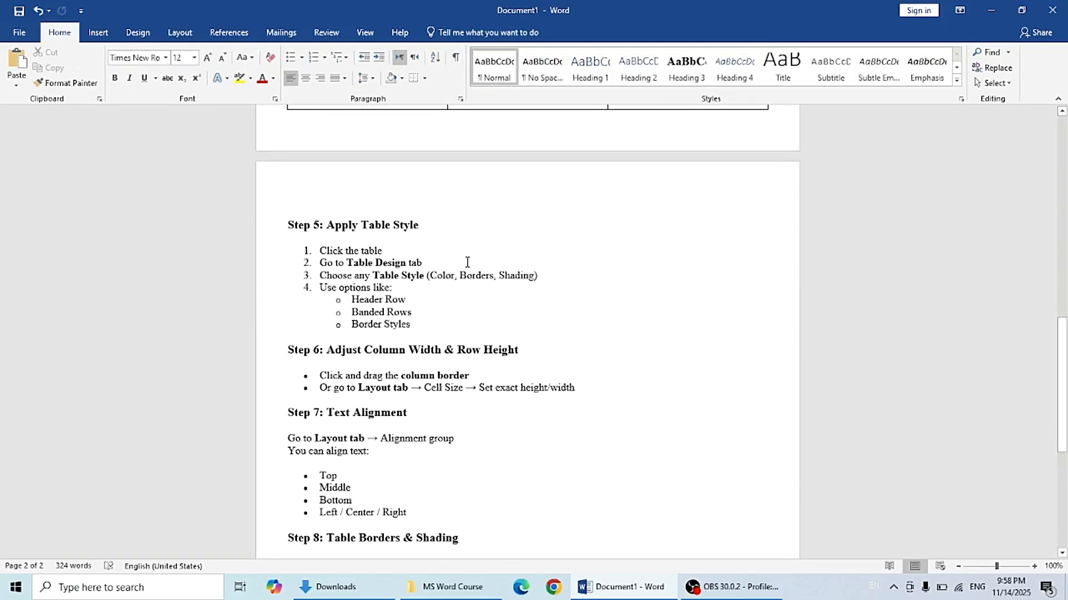
drag(1064, 309, 1064, 273)
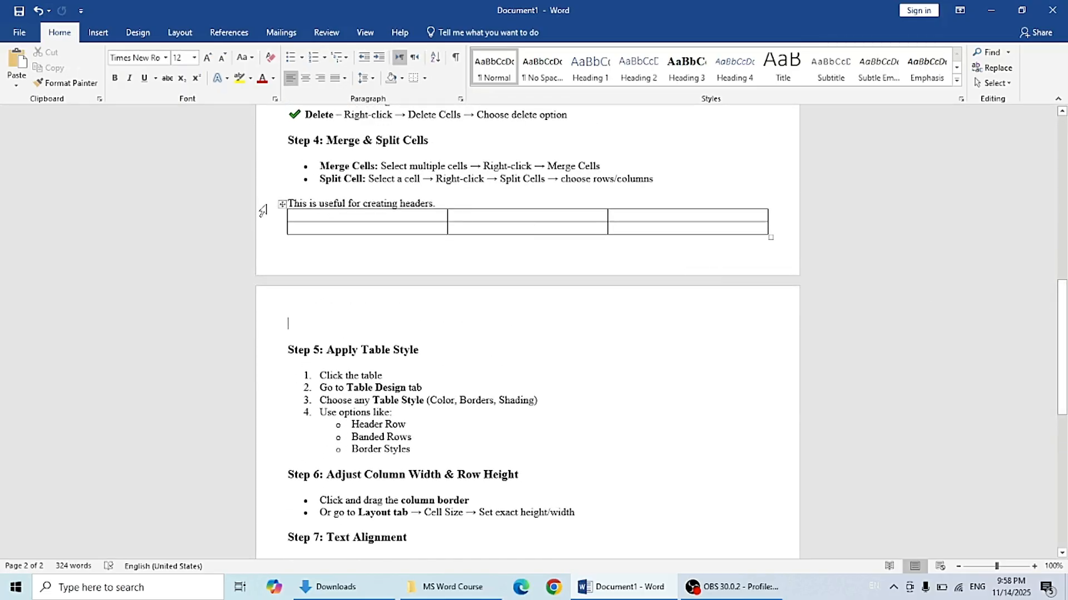
drag(1065, 349, 1065, 399)
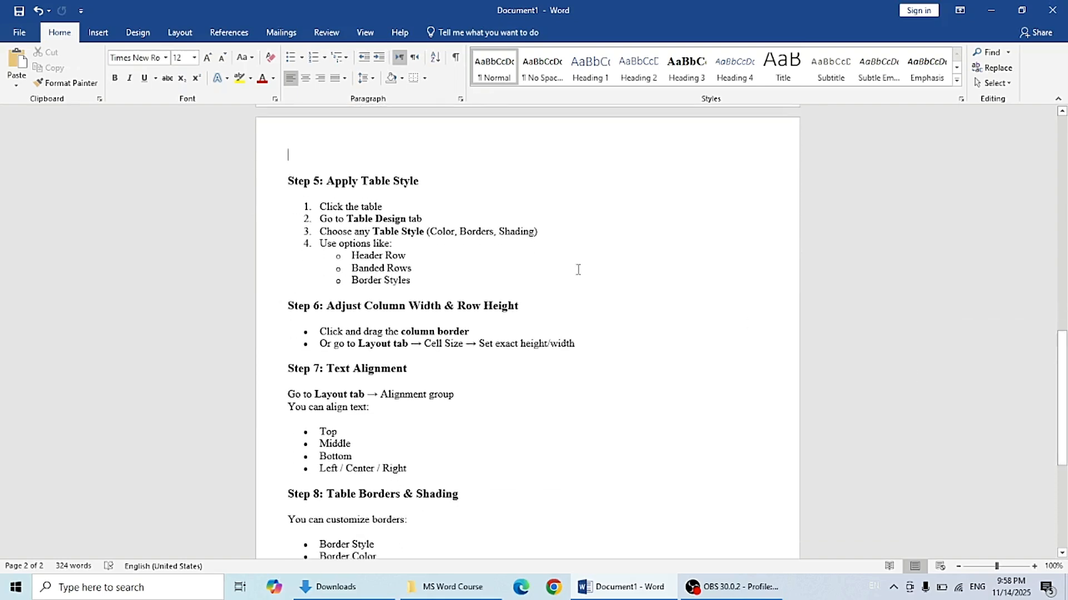
click(453, 280)
key(Return)
key(Return)
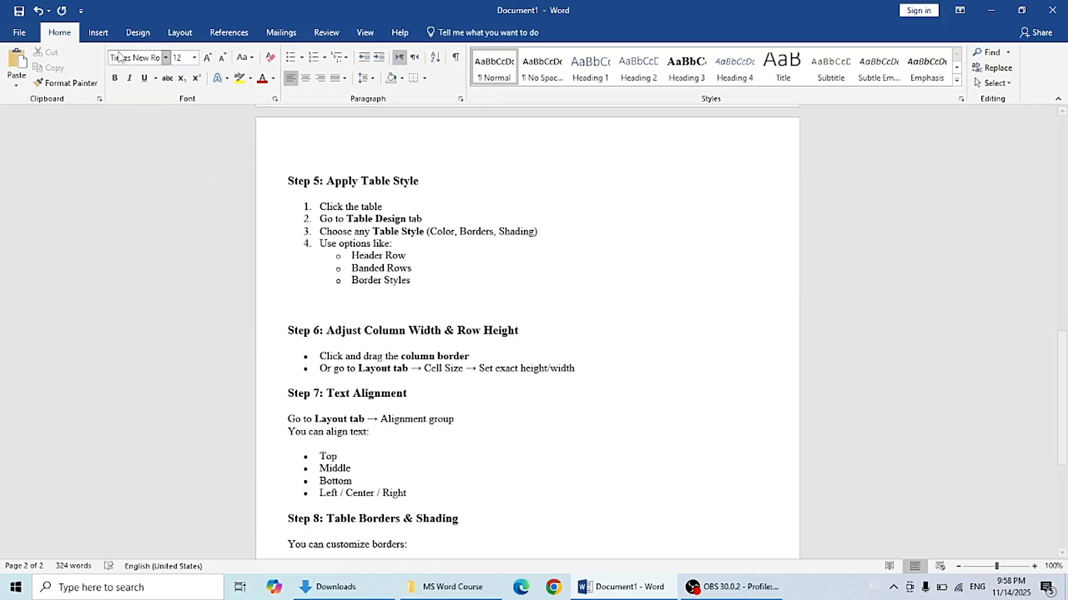
Step: Insert a 3x3 table on the new blank line below the Step 5 list
click(98, 35)
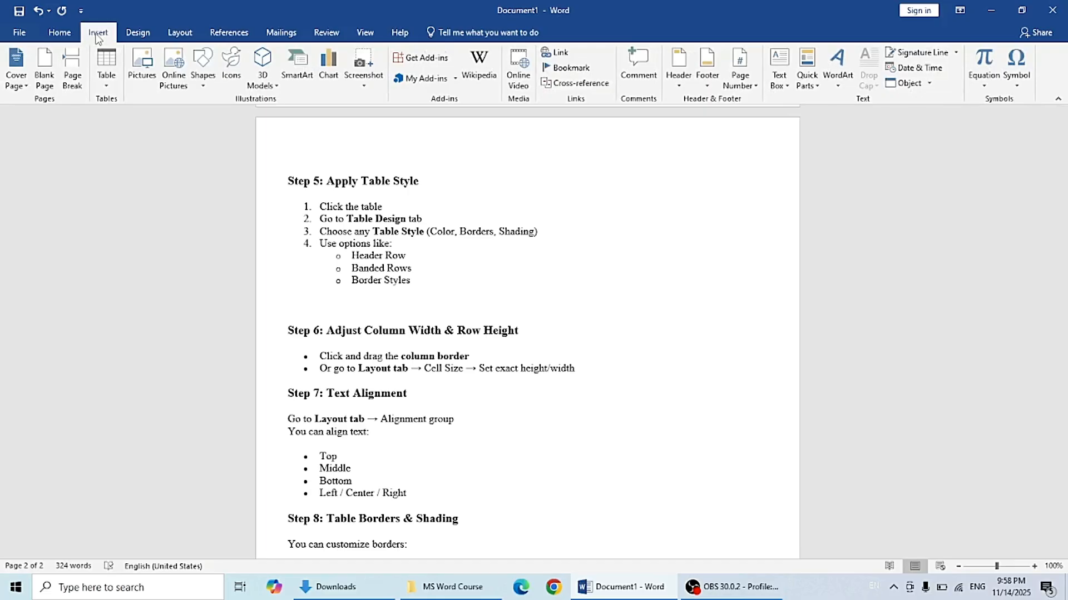
click(111, 86)
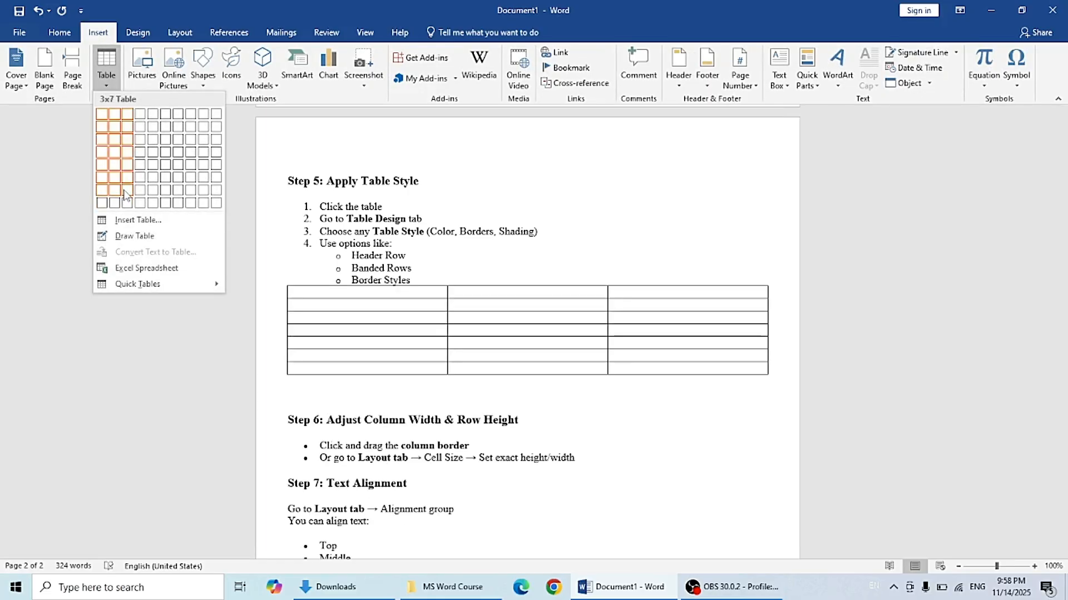
click(130, 141)
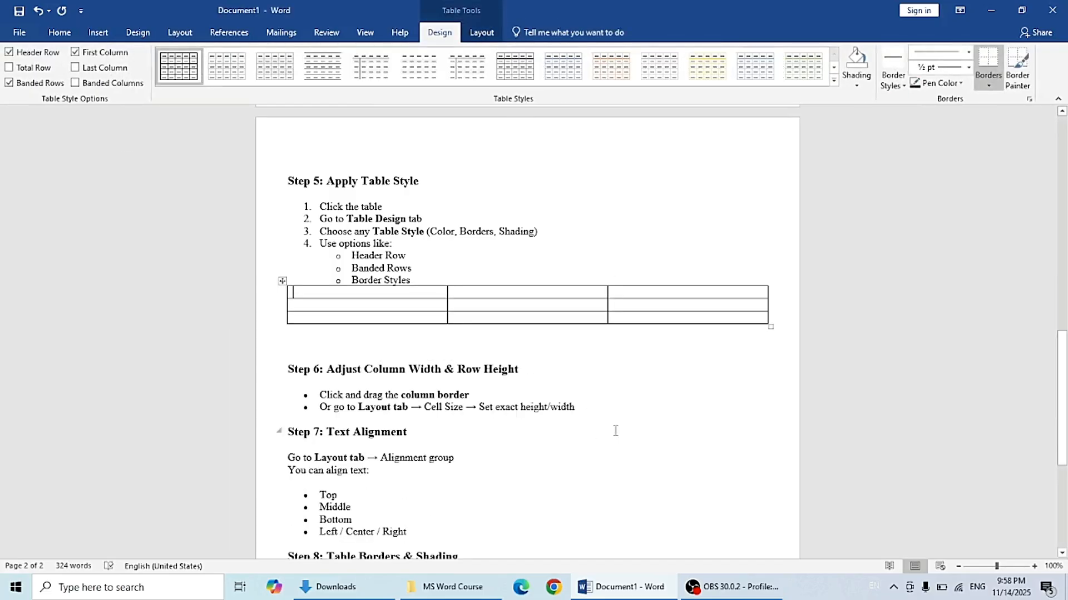
Step: Select the new table and apply an orange-accented Grid Table style to it
click(606, 353)
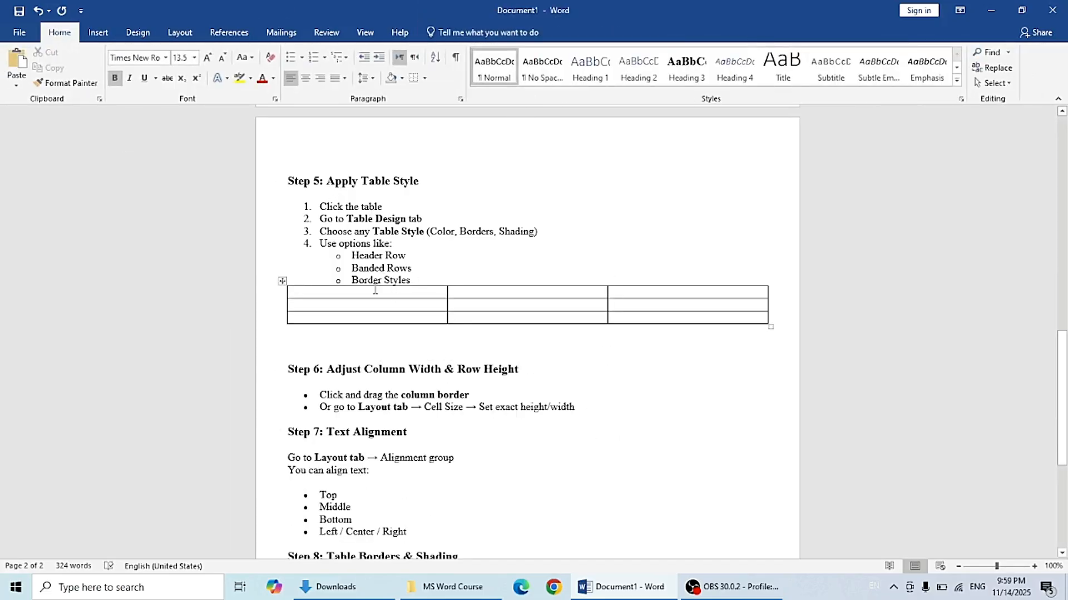
click(283, 282)
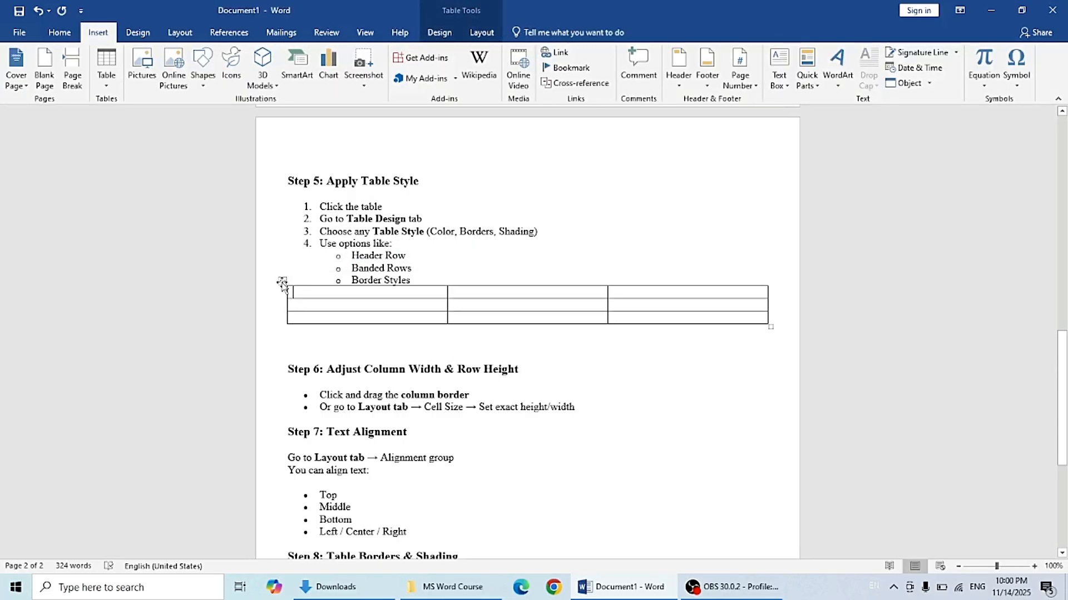
click(282, 282)
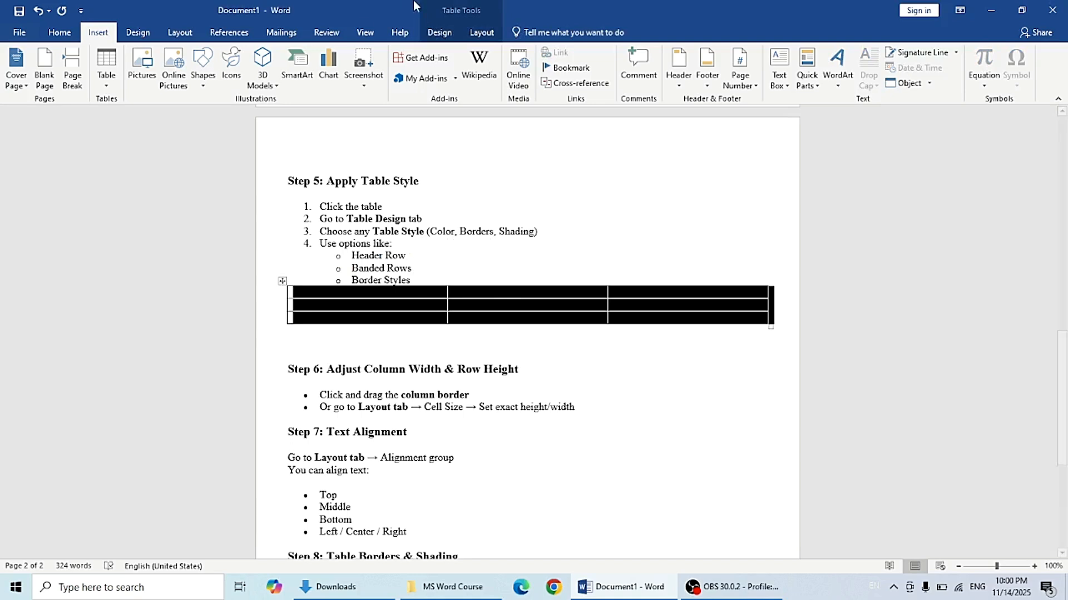
click(437, 33)
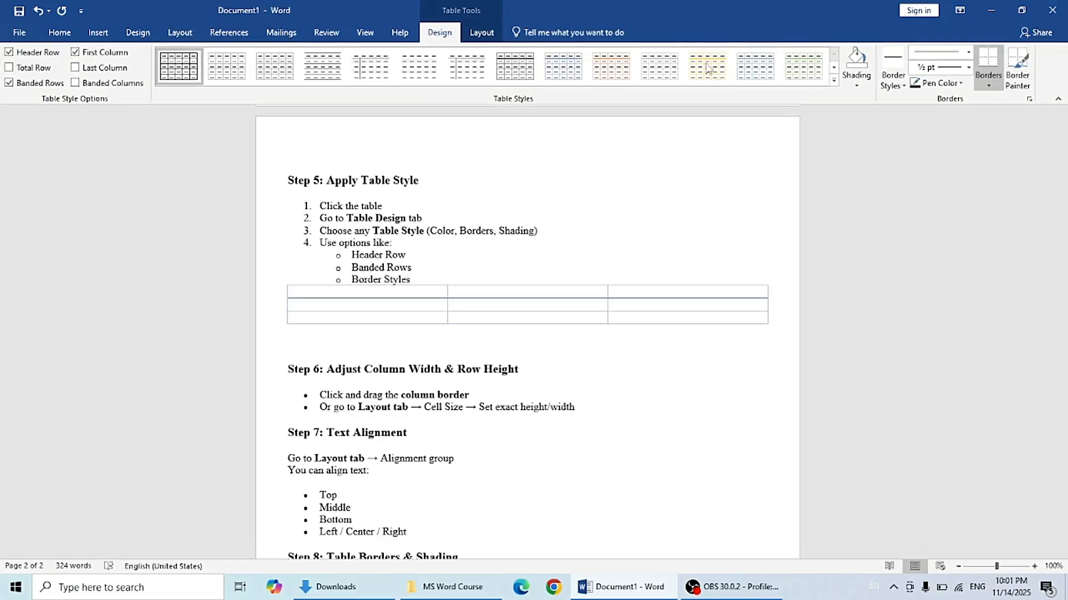
click(834, 81)
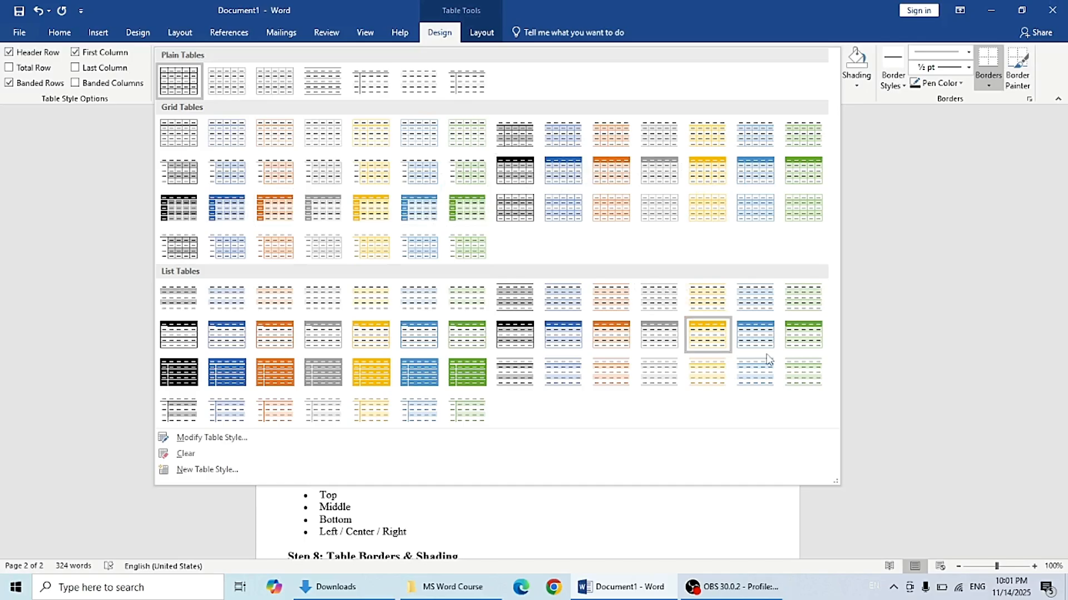
click(603, 185)
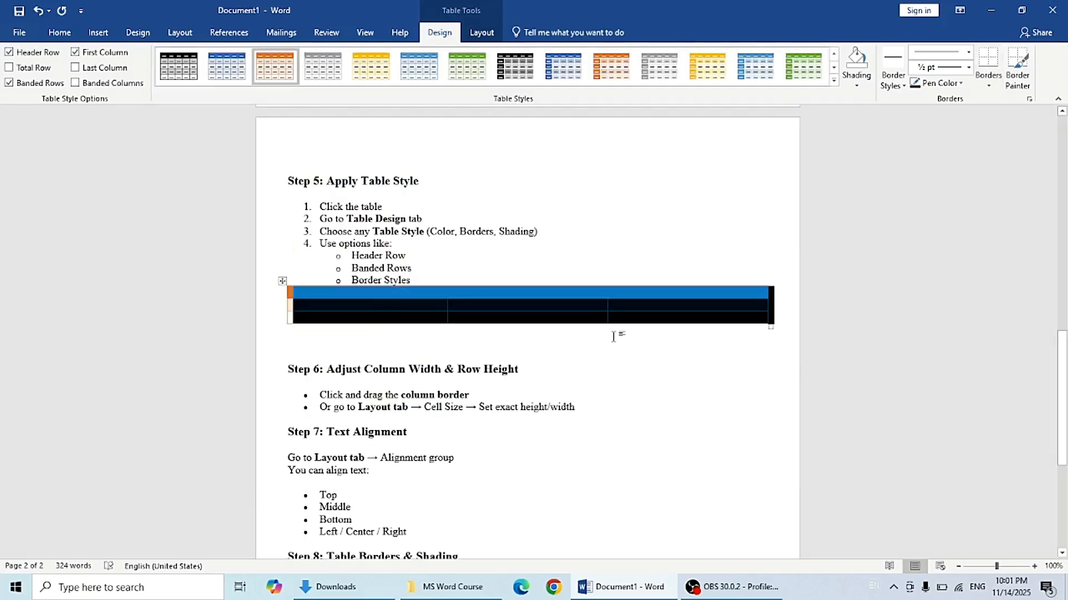
click(673, 351)
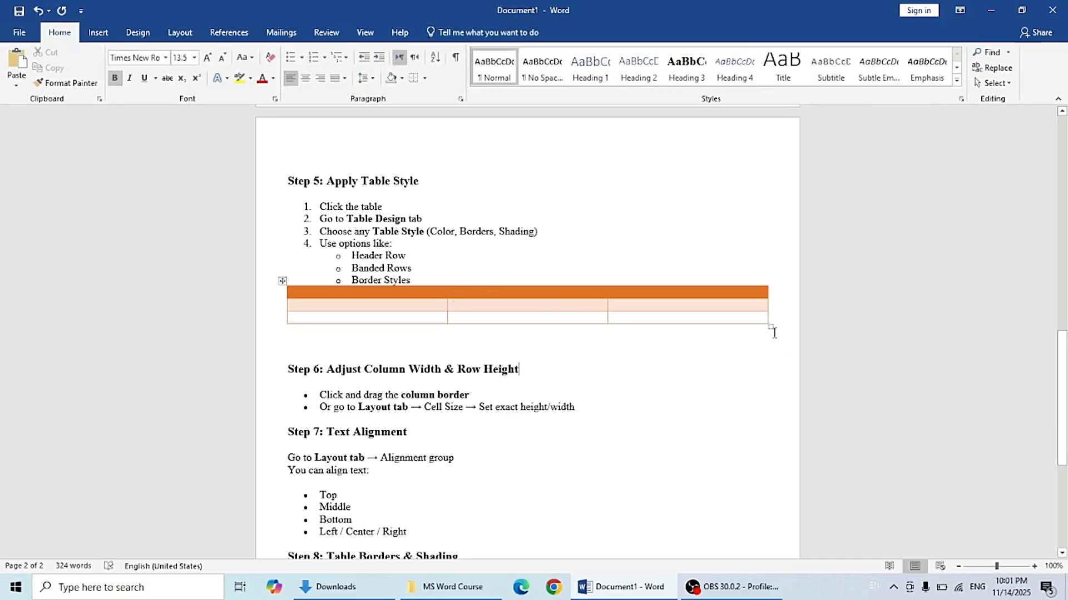
Step: Resize the table slightly from its corner and shade the whole table gray
mouse_move(771, 327)
mouse_down()
mouse_move(765, 372)
mouse_move(758, 333)
mouse_move(636, 328)
mouse_move(793, 324)
mouse_move(751, 331)
mouse_move(758, 382)
mouse_move(758, 322)
mouse_move(762, 336)
mouse_up()
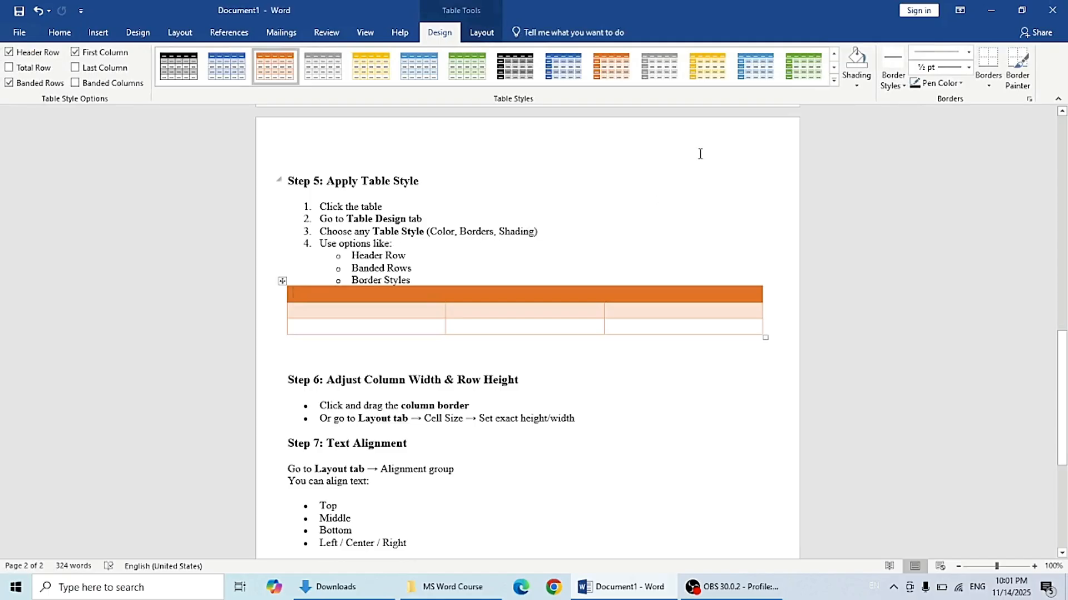
click(851, 84)
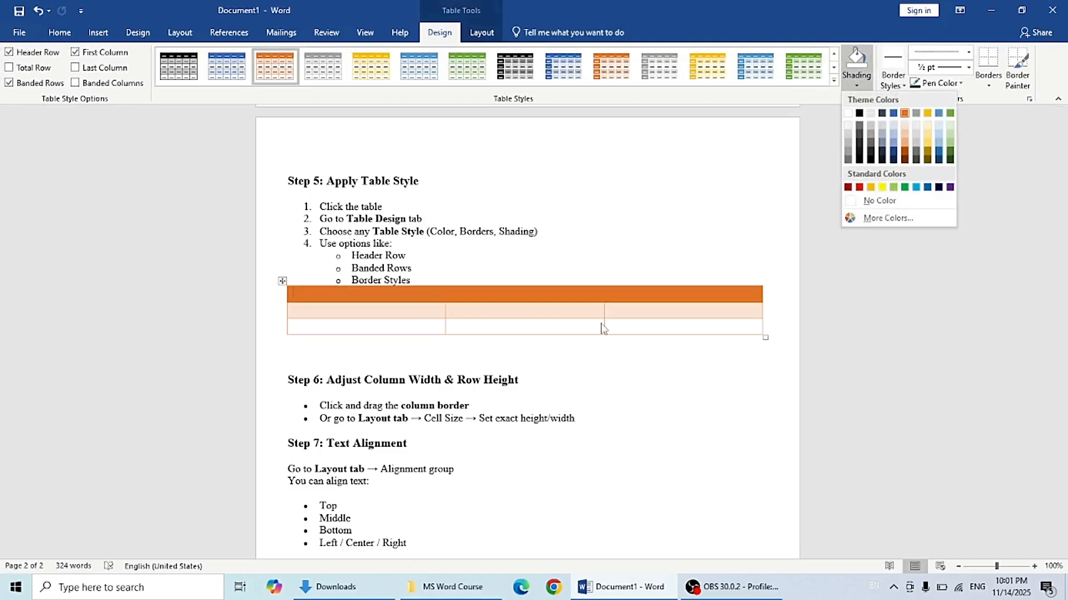
click(282, 280)
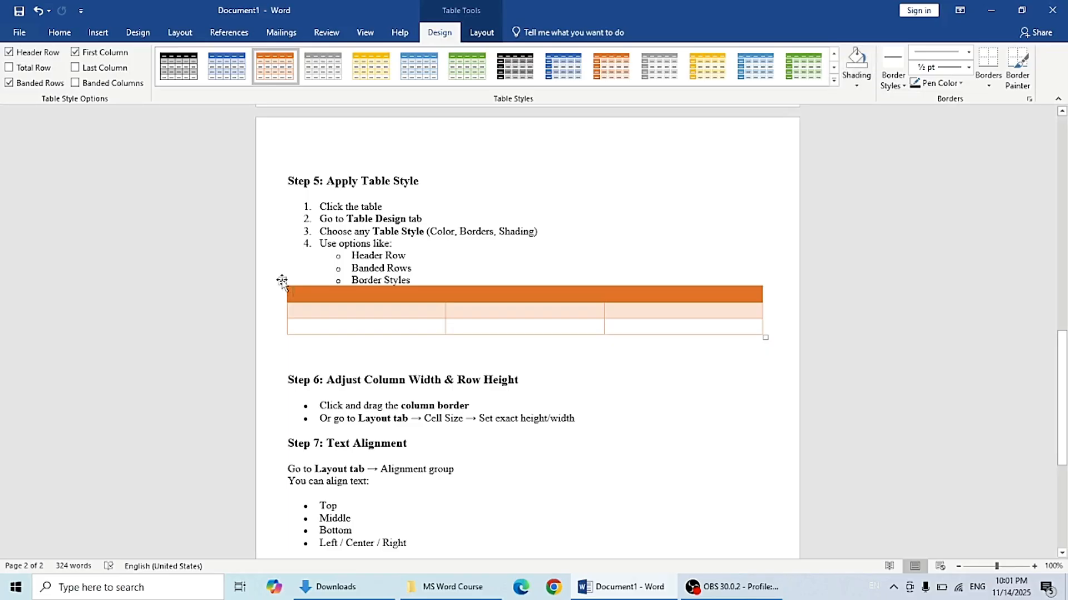
click(281, 281)
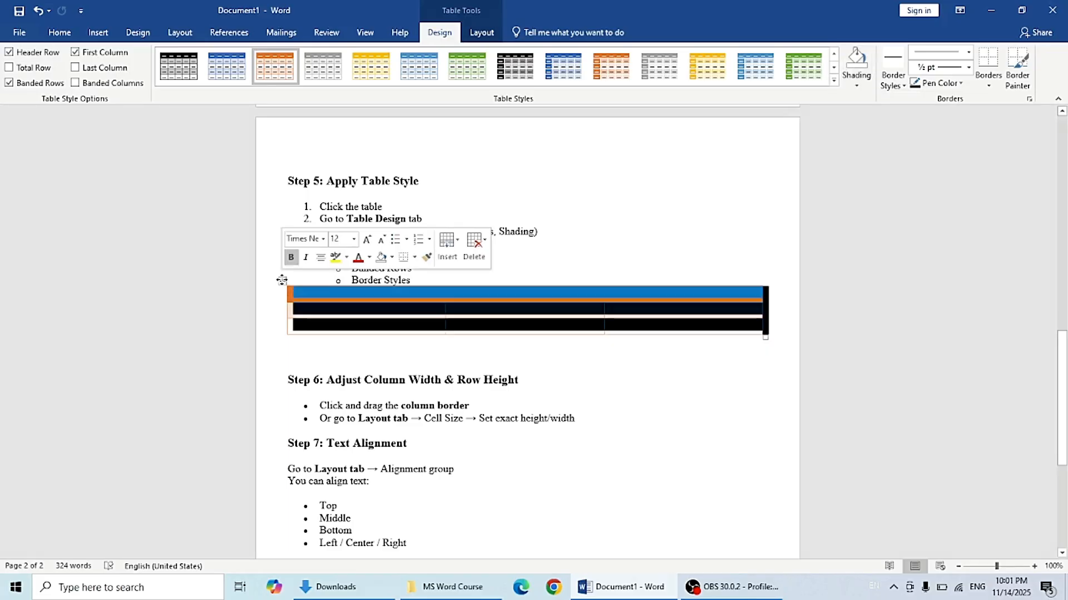
click(858, 88)
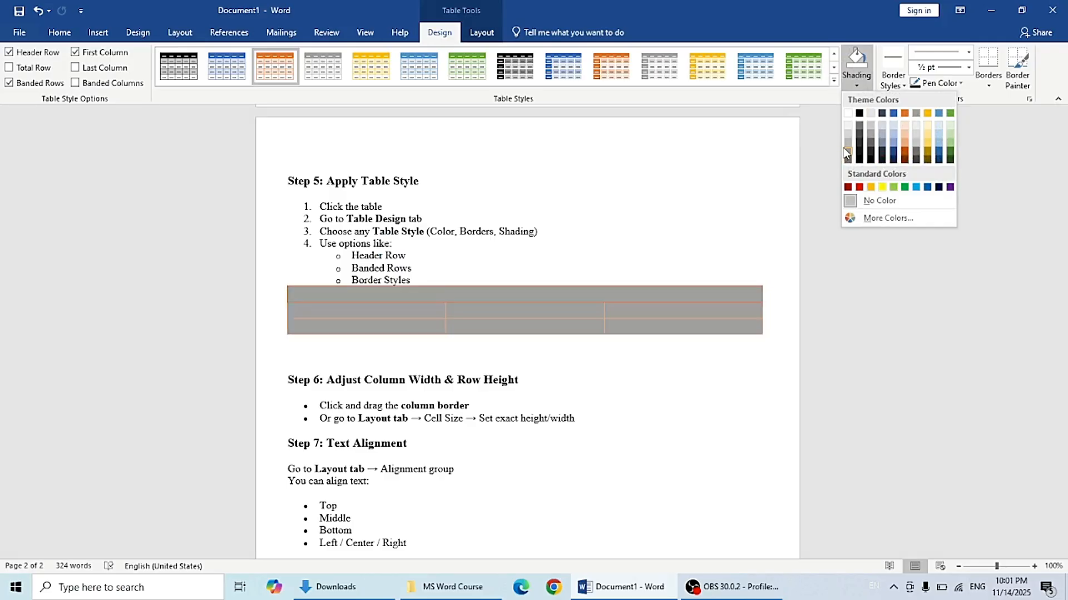
click(846, 154)
click(729, 224)
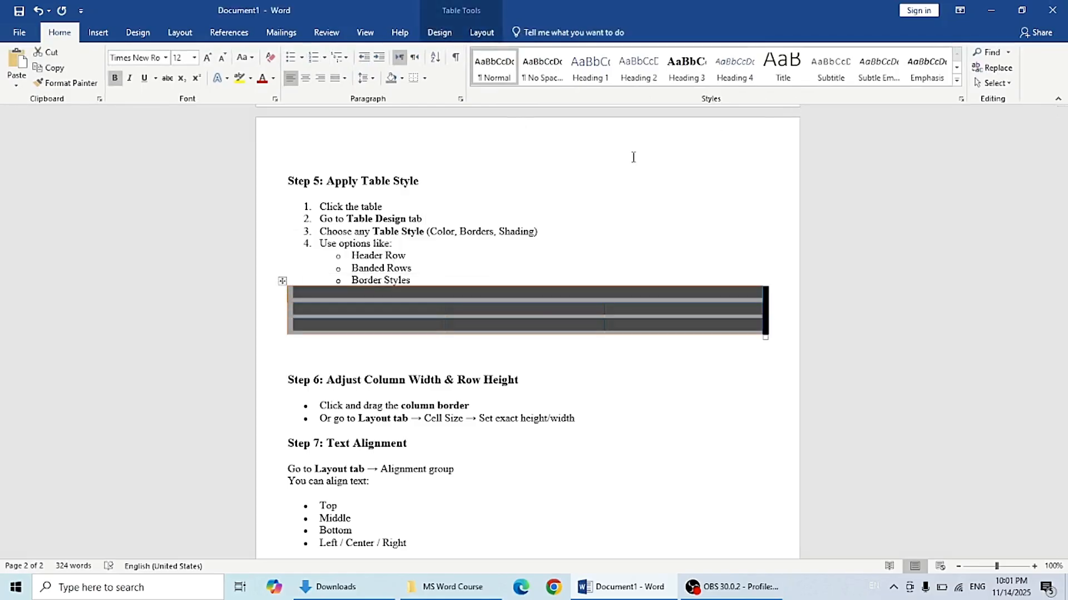
Step: Try repainting the table borders with a new border style and orange pen colour using the Border Painter
click(440, 34)
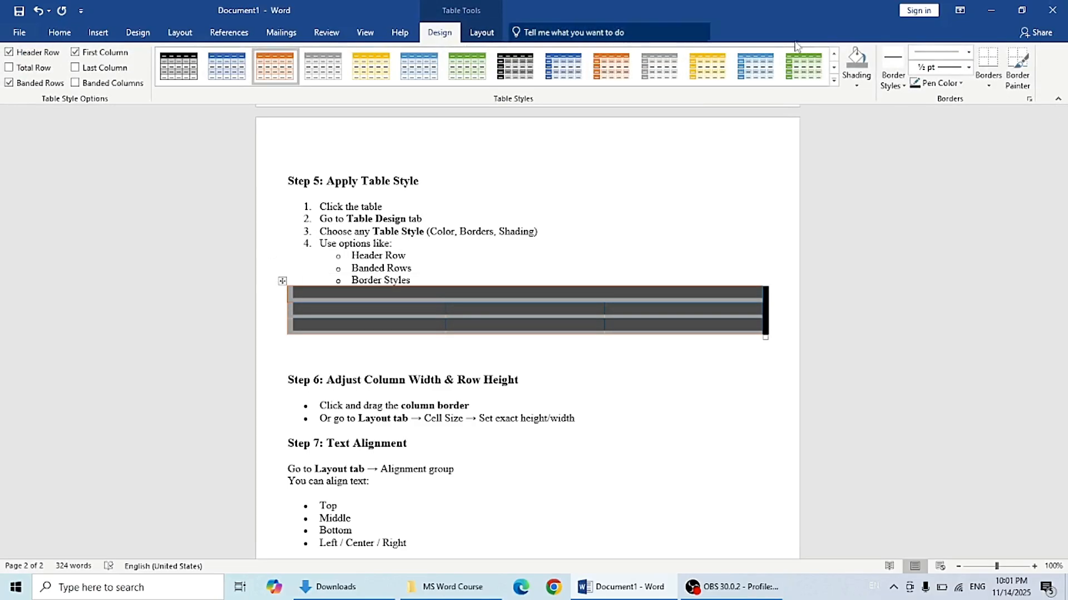
click(905, 85)
click(982, 164)
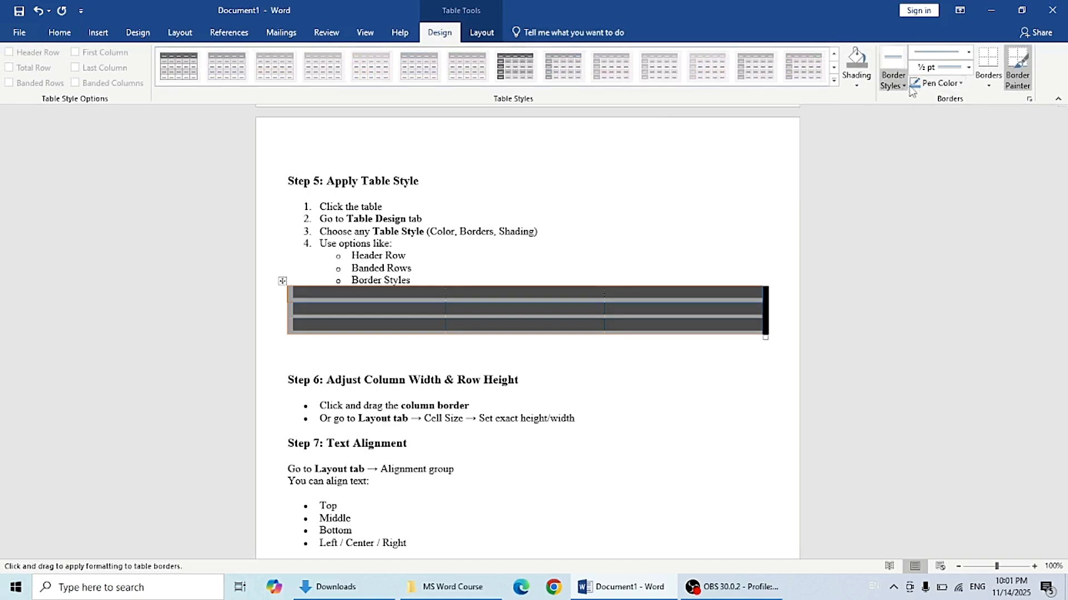
click(957, 83)
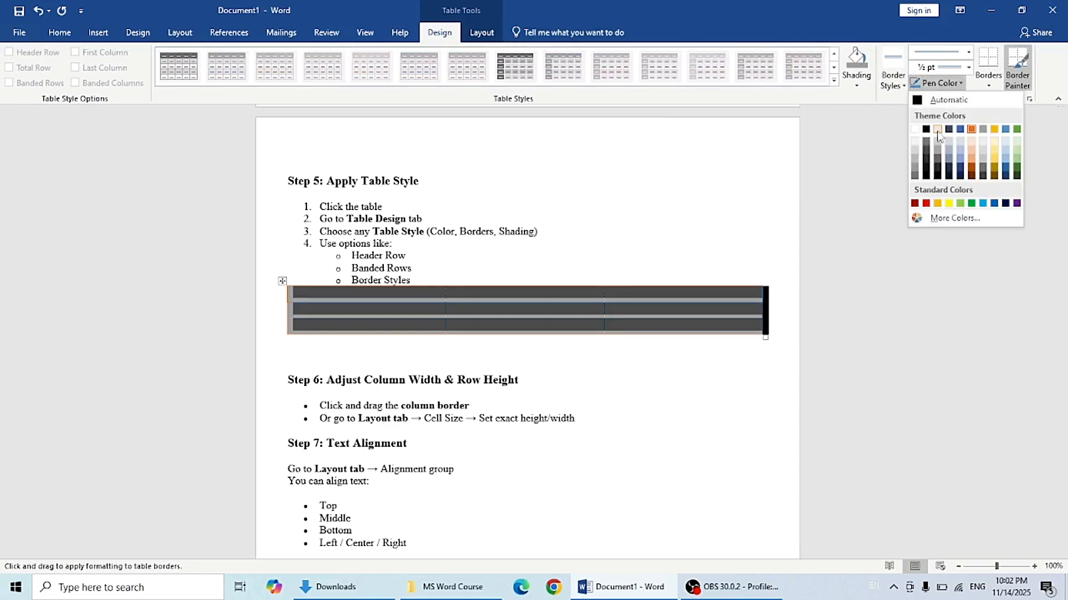
click(994, 177)
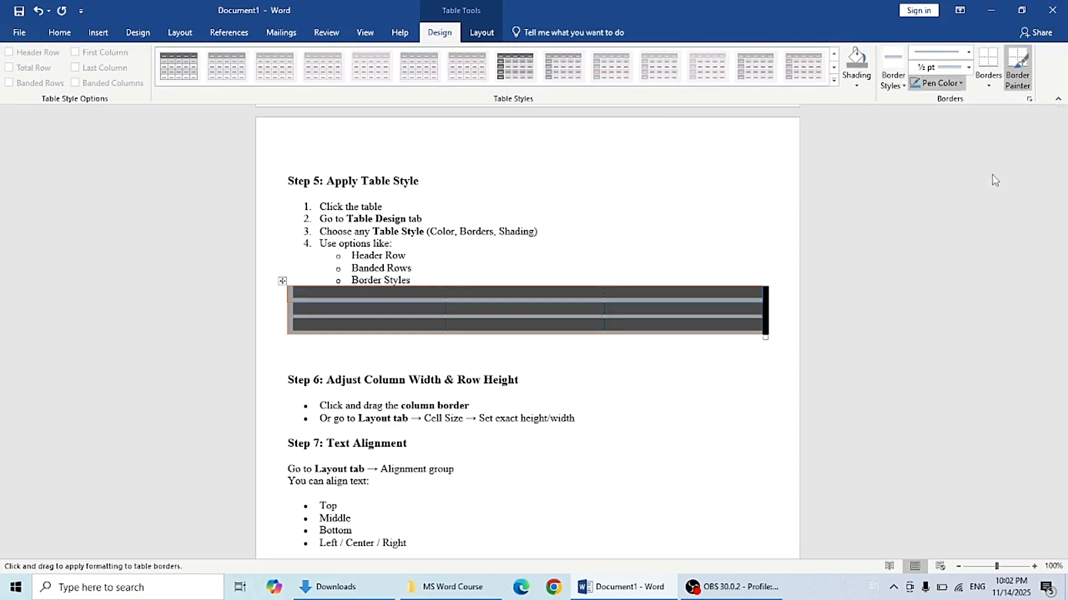
click(989, 82)
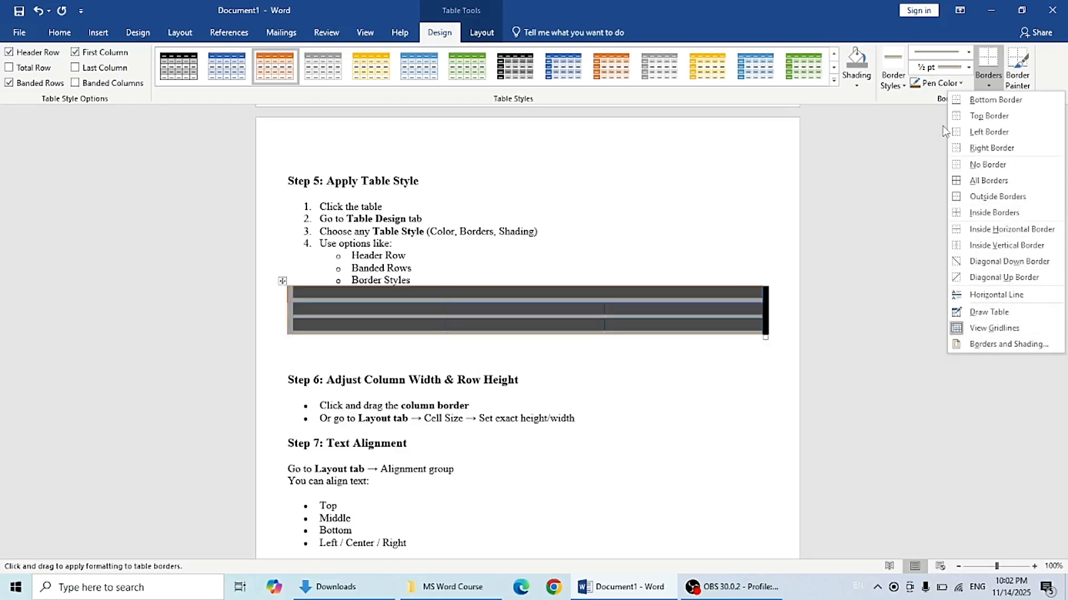
click(901, 157)
click(1018, 78)
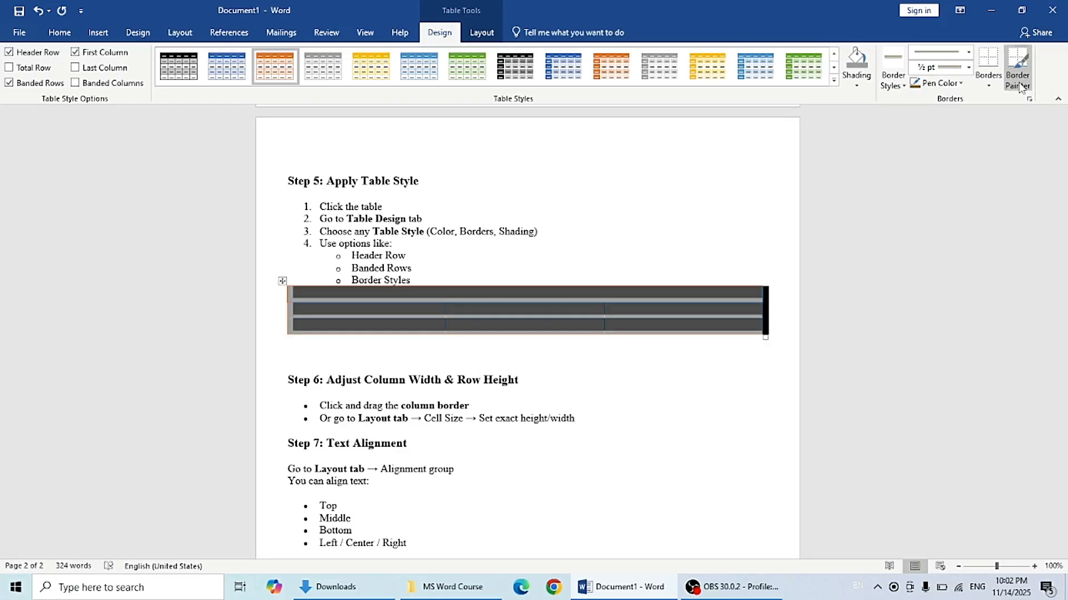
drag(797, 289, 798, 289)
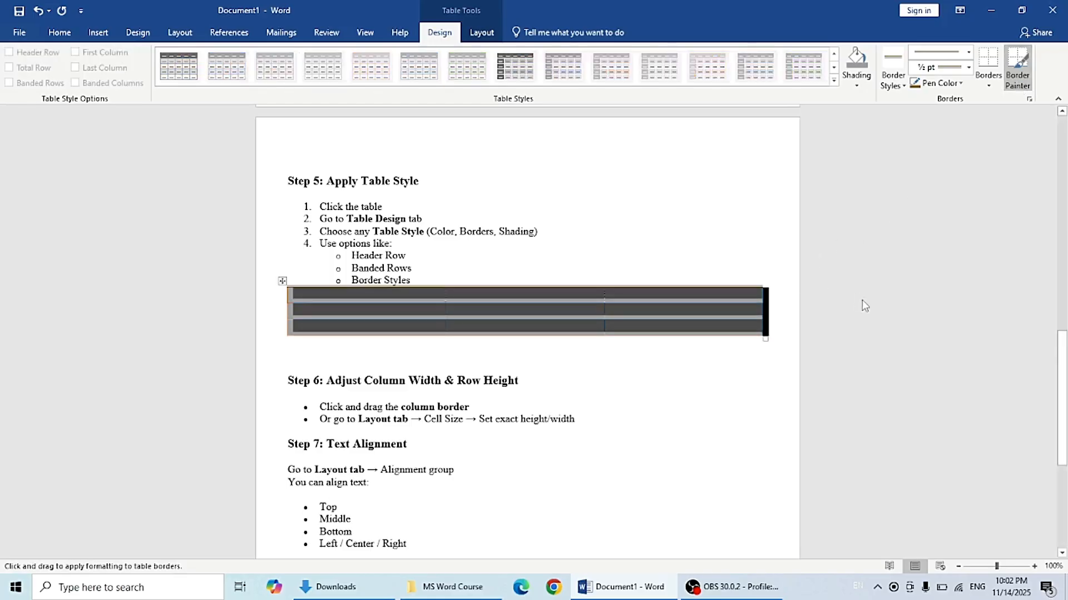
key(Escape)
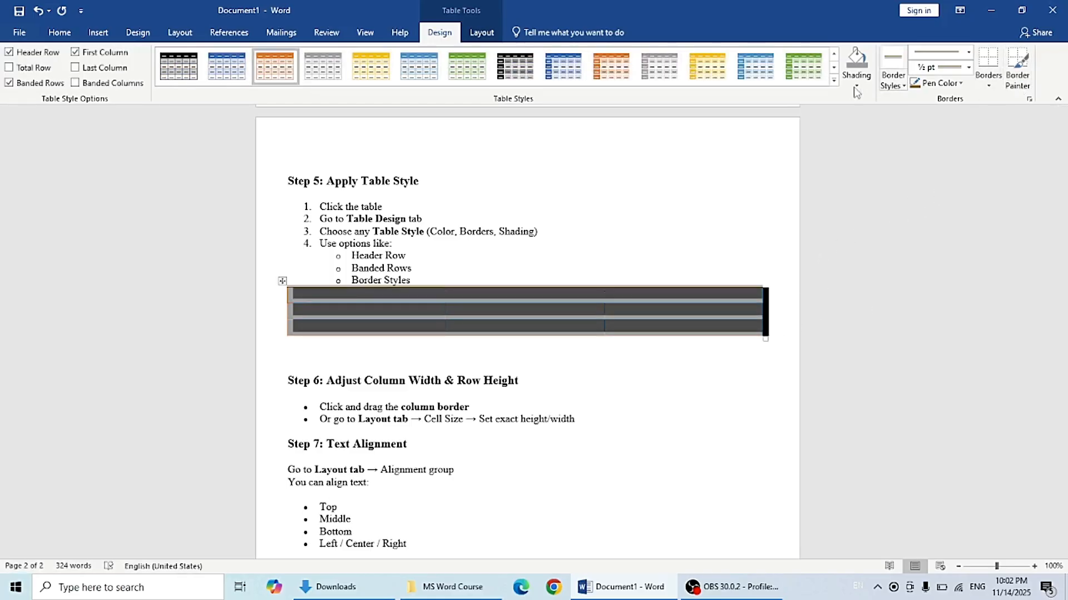
click(833, 207)
click(464, 427)
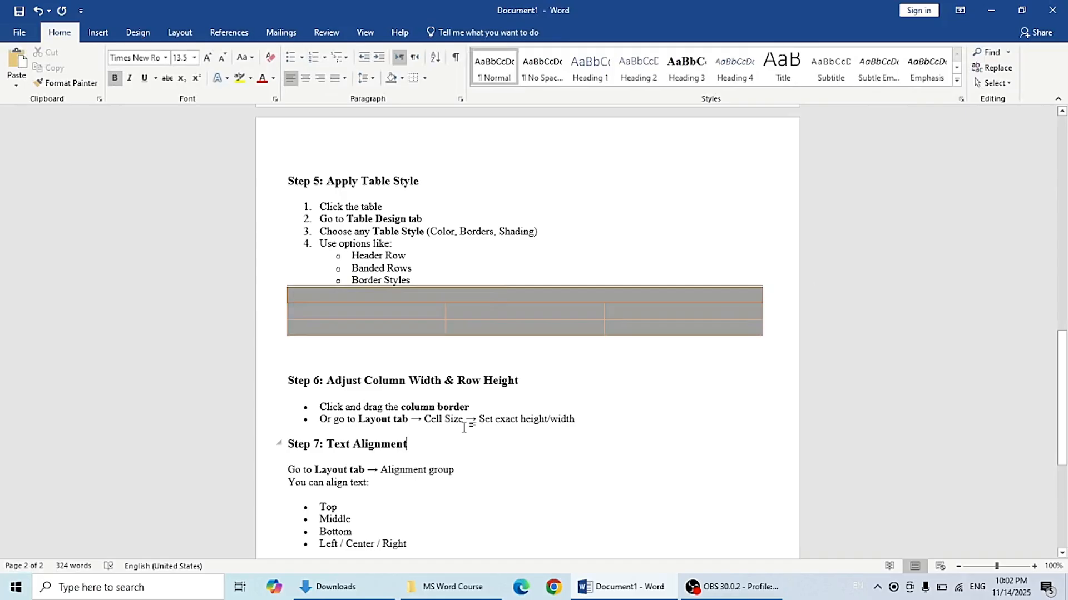
Step: Undo the last table formatting change
drag(1063, 359, 1065, 424)
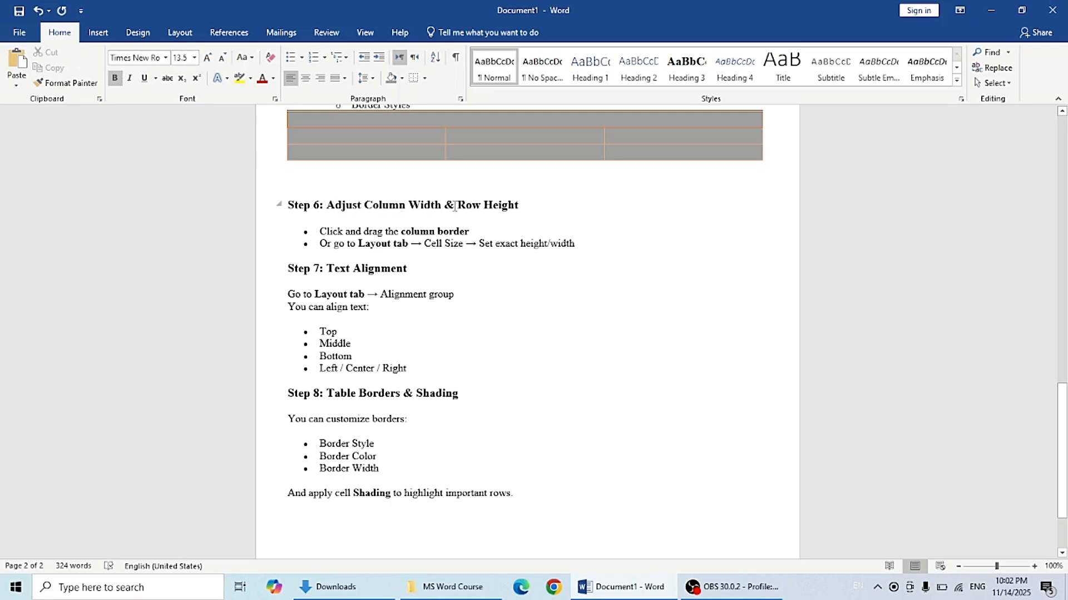
click(597, 216)
key(ctrl+z)
click(825, 261)
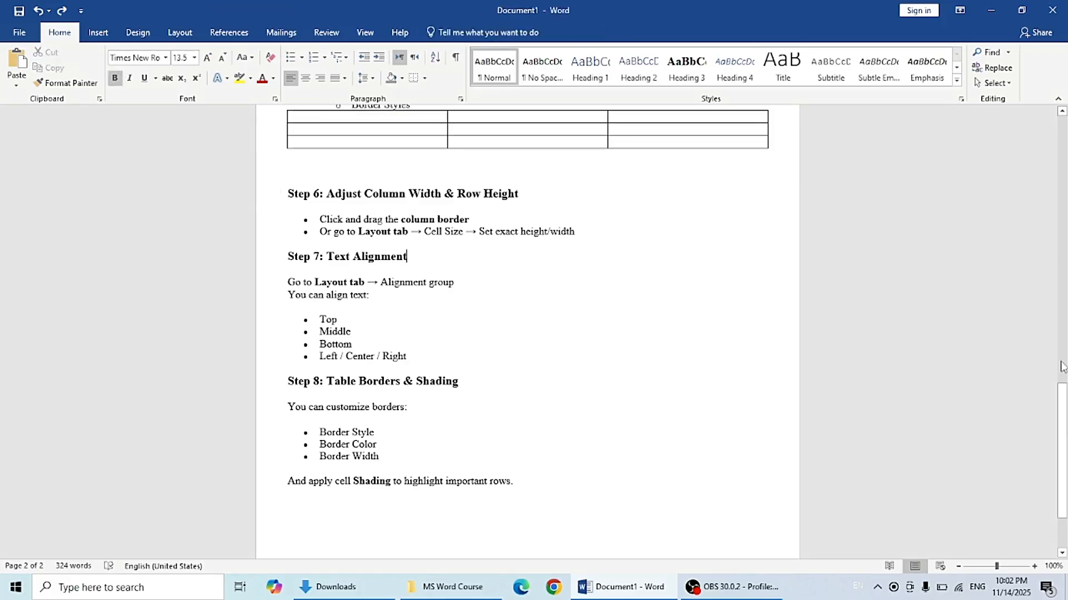
Step: Narrow the table's first column by moving its right border to the left
drag(1065, 421, 1066, 377)
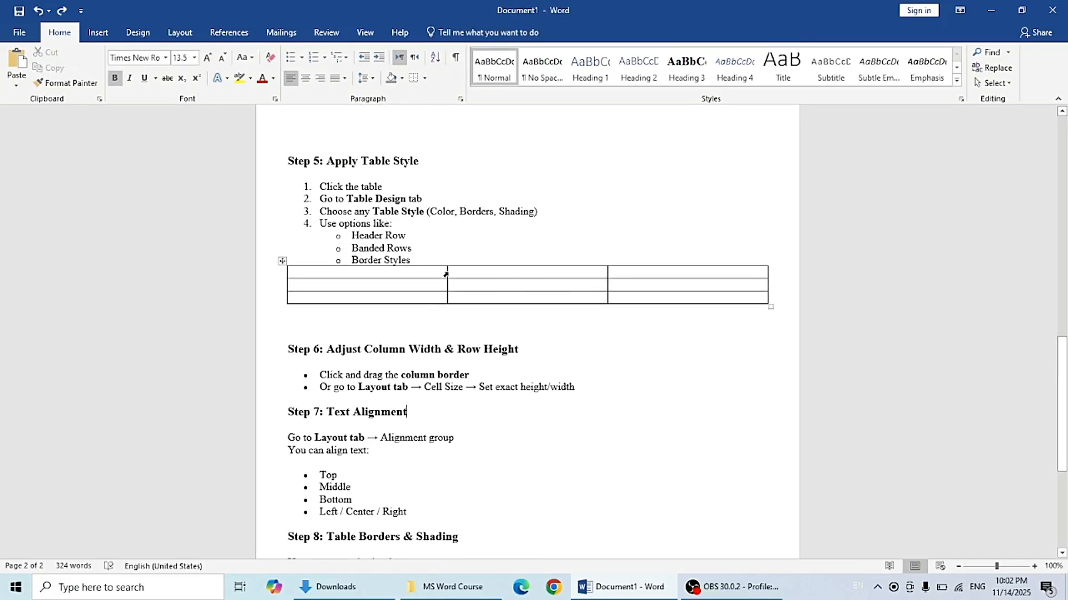
drag(447, 272, 362, 277)
drag(606, 277, 508, 280)
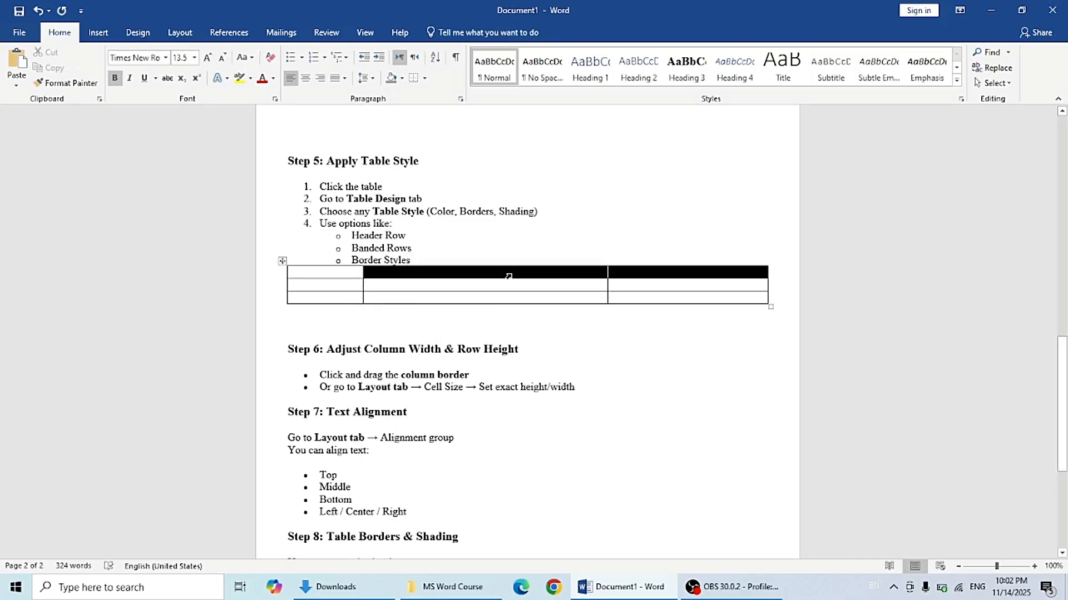
click(632, 418)
drag(1063, 359, 1064, 390)
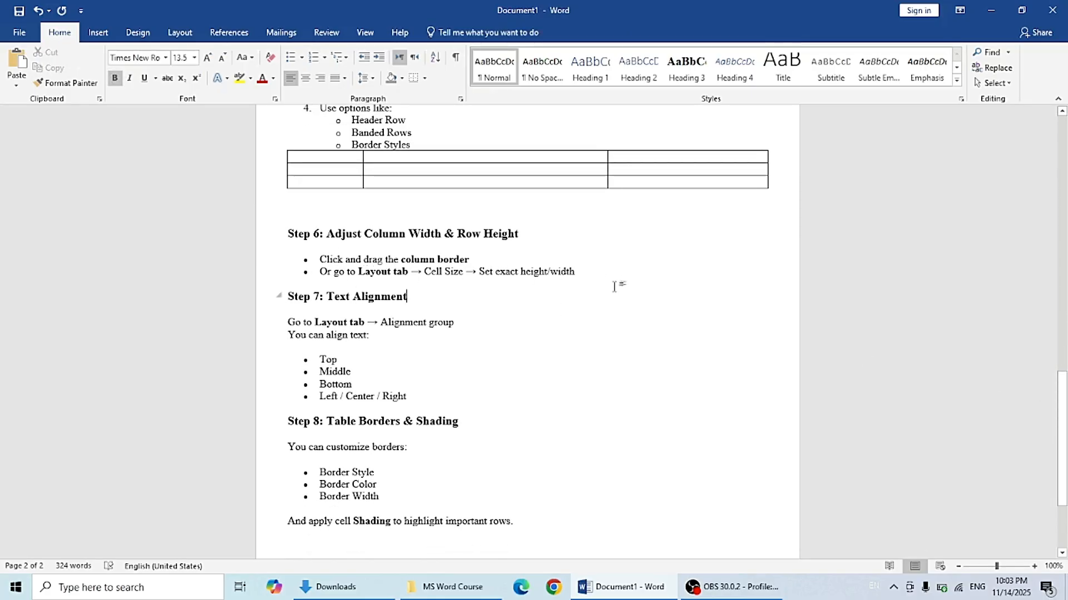
click(188, 35)
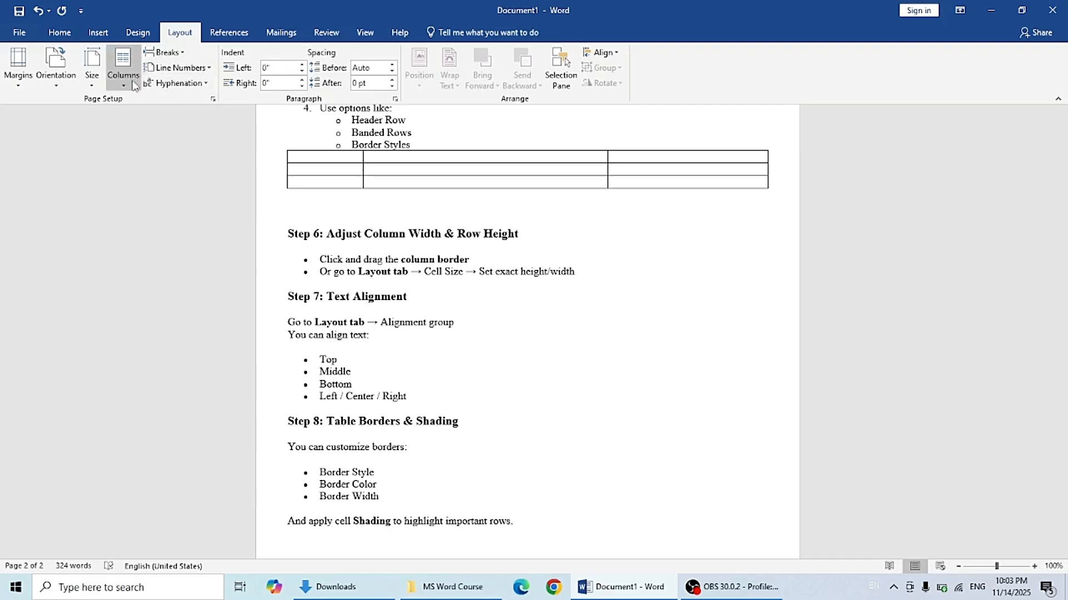
click(105, 85)
click(36, 155)
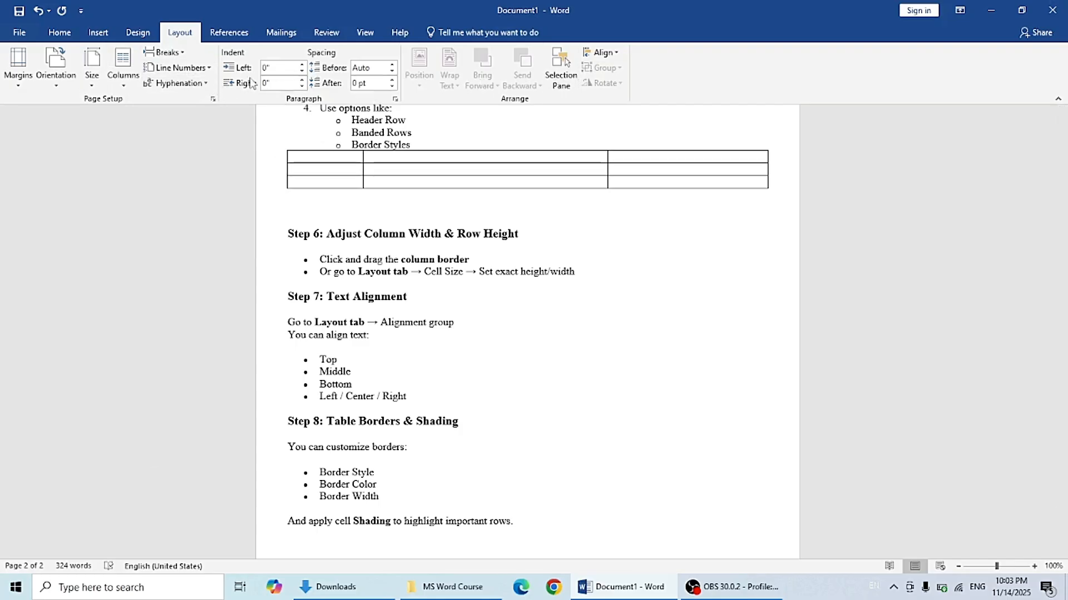
Step: Try setting the Step 7 heading's left indent to 6, then undo it
click(267, 68)
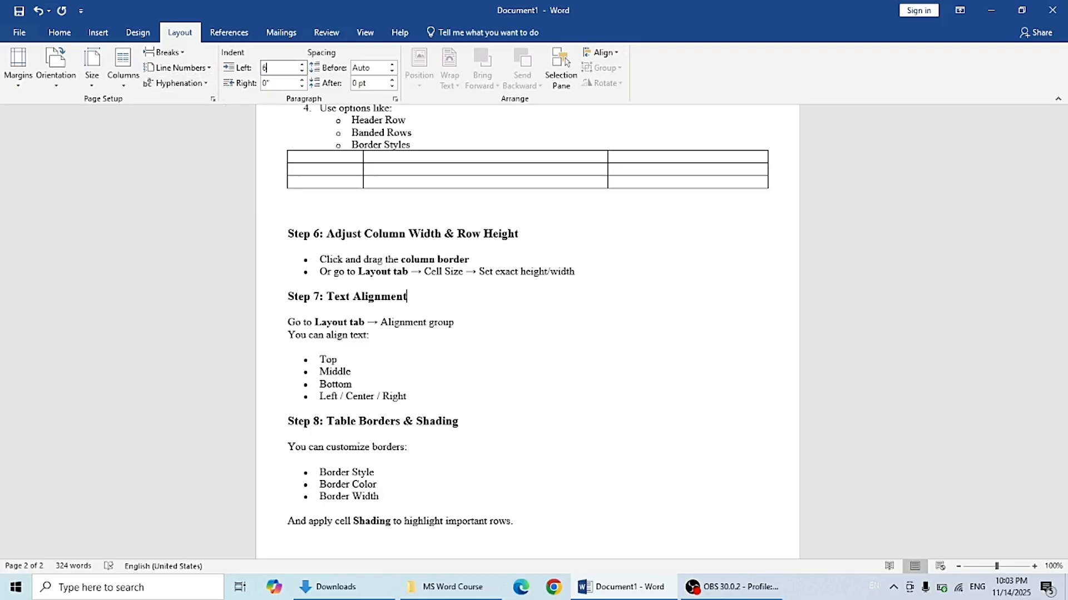
text(6)
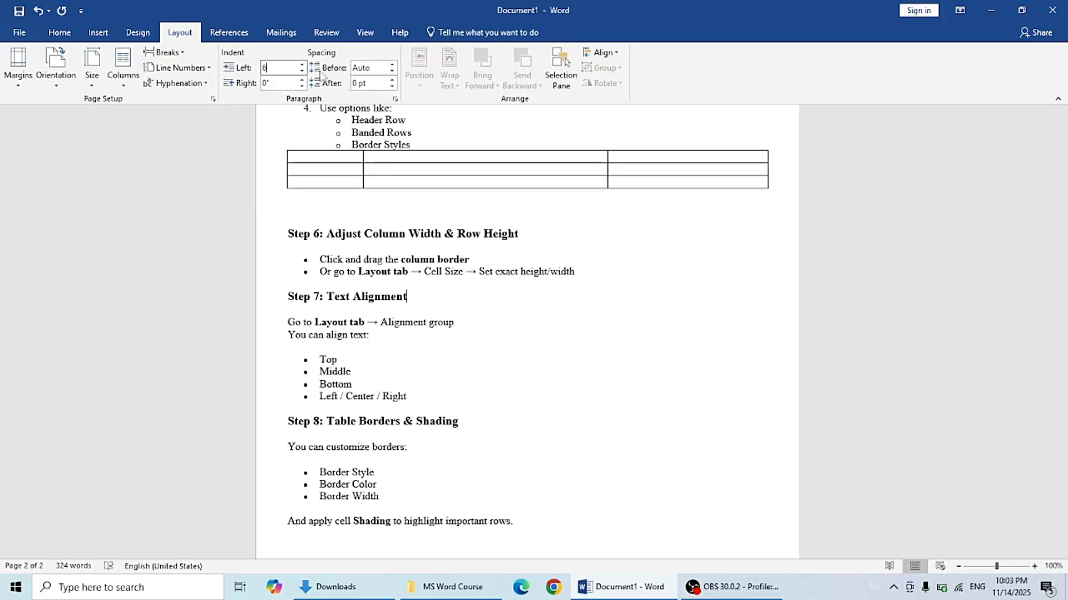
click(228, 173)
click(631, 229)
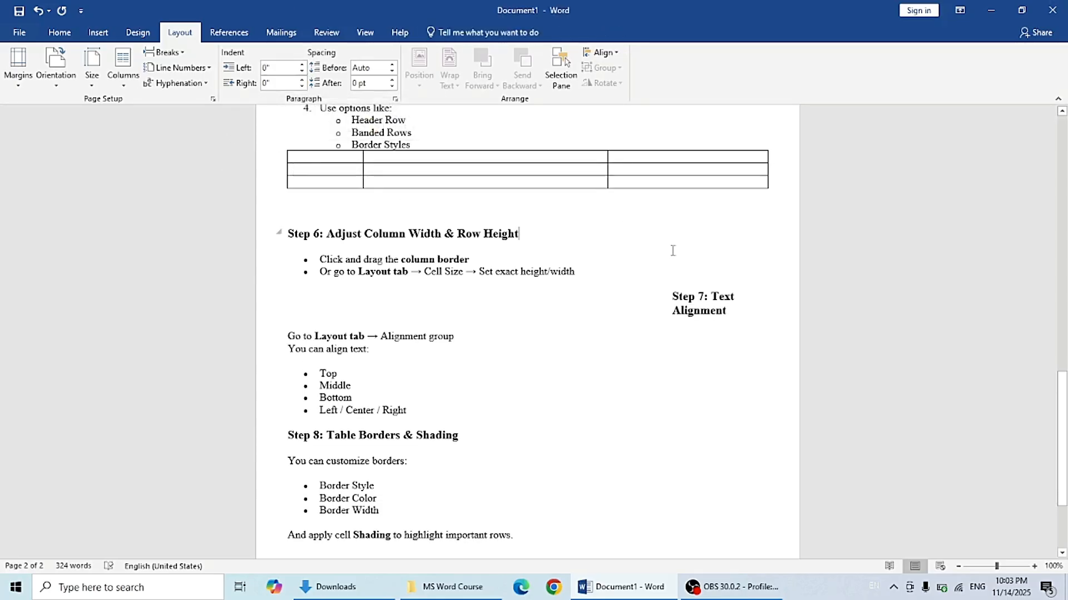
key(ctrl+z)
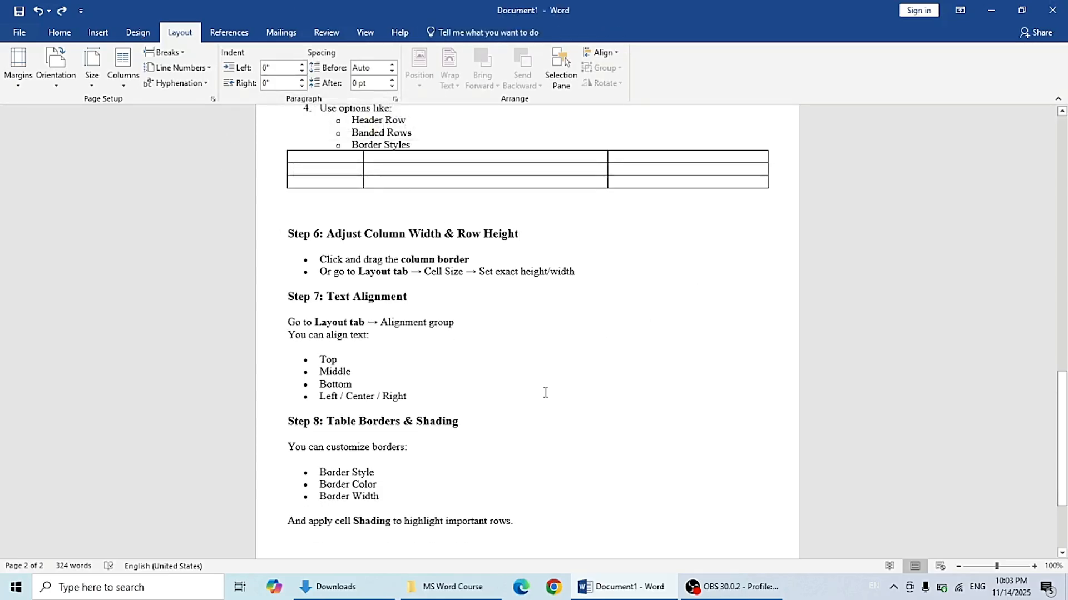
Step: Type a person's name into the first cell of the table
click(545, 392)
click(344, 159)
text(Nadir)
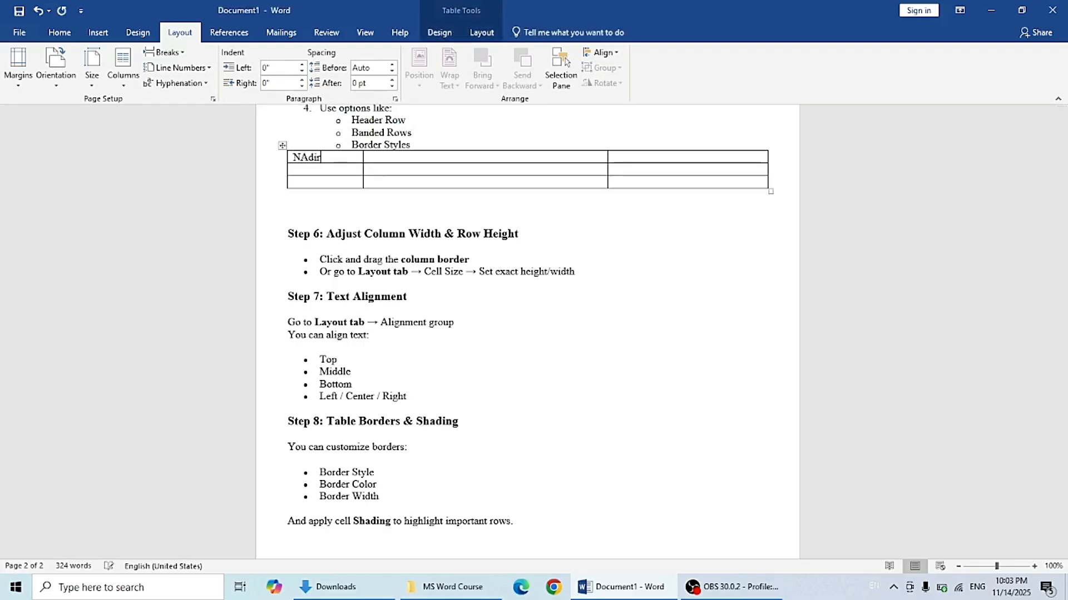
text( G)
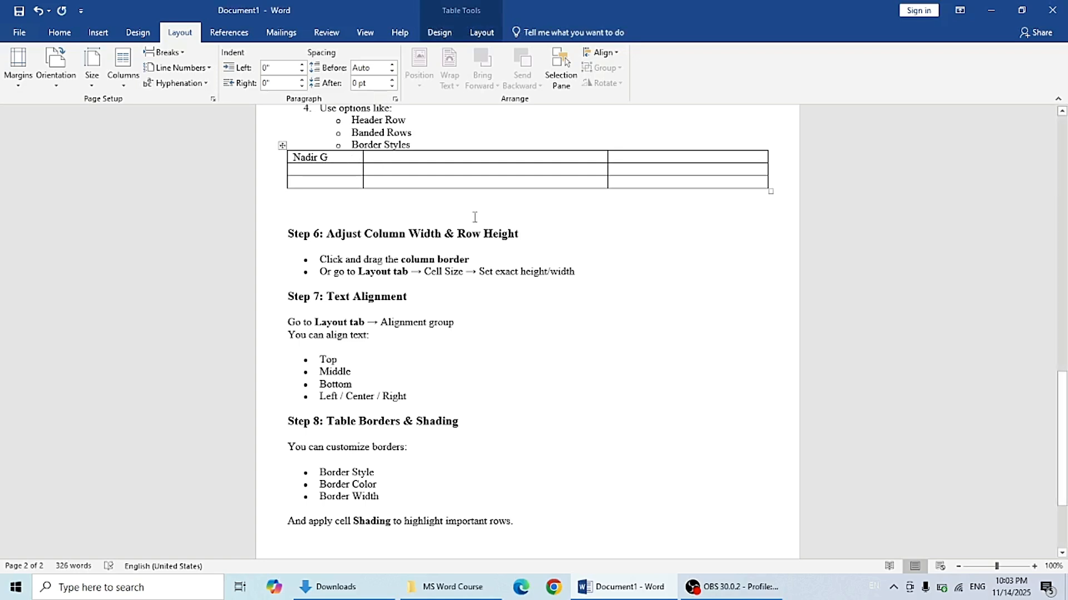
click(481, 233)
Step: Select the first cell's text and try the top-left, top-center and top-right cell alignments
drag(337, 158, 292, 157)
click(59, 32)
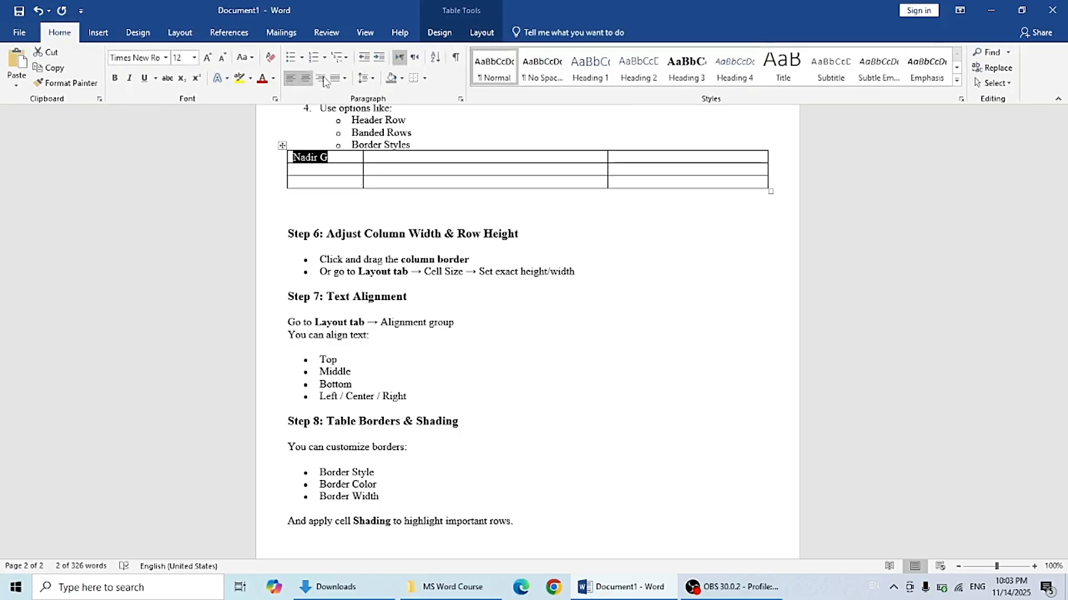
click(487, 32)
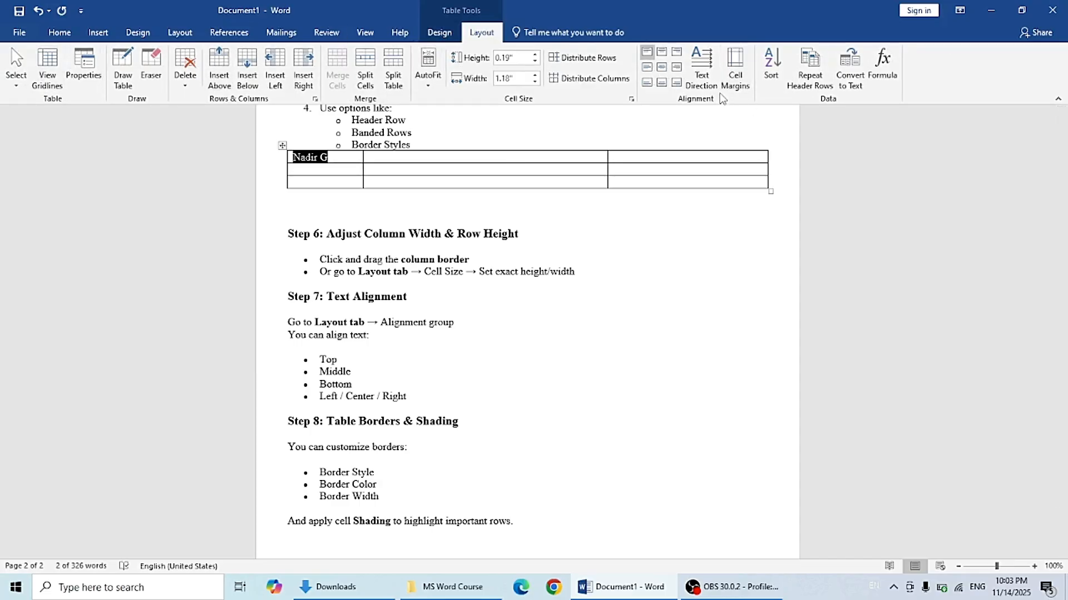
click(650, 55)
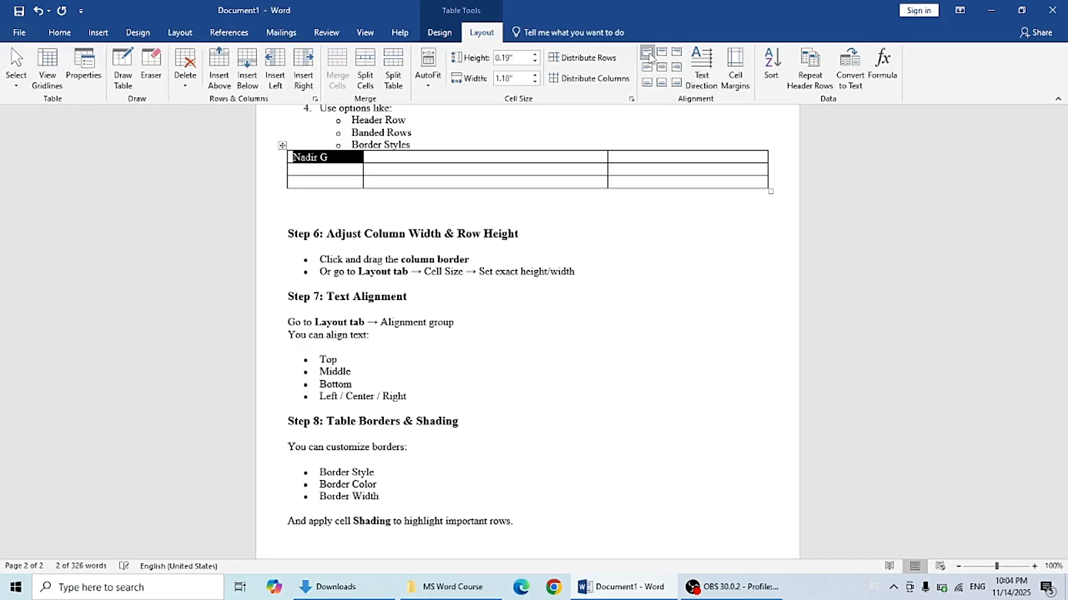
click(661, 53)
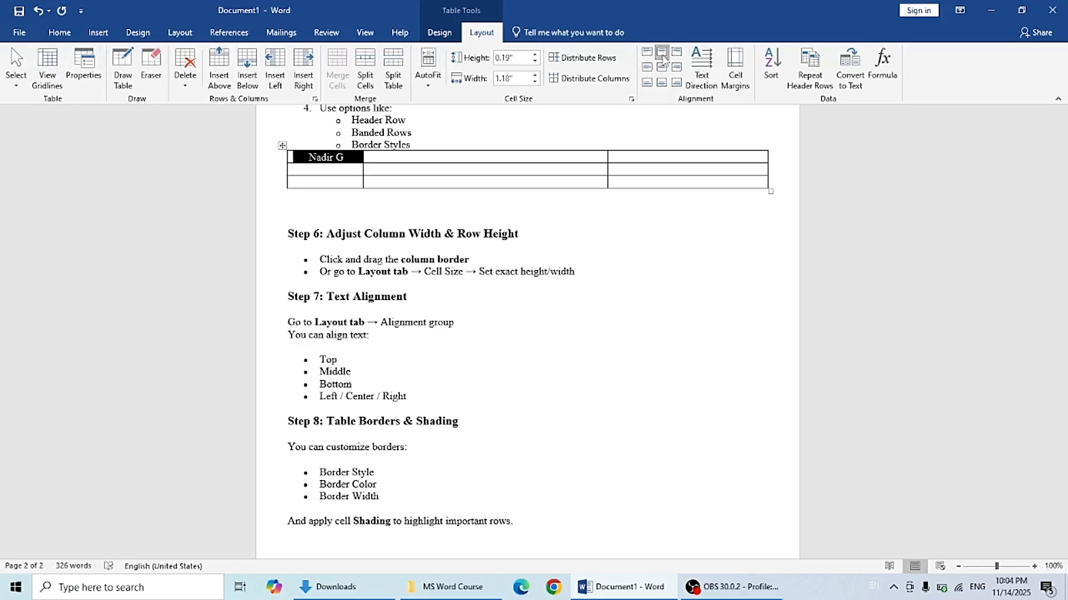
click(677, 52)
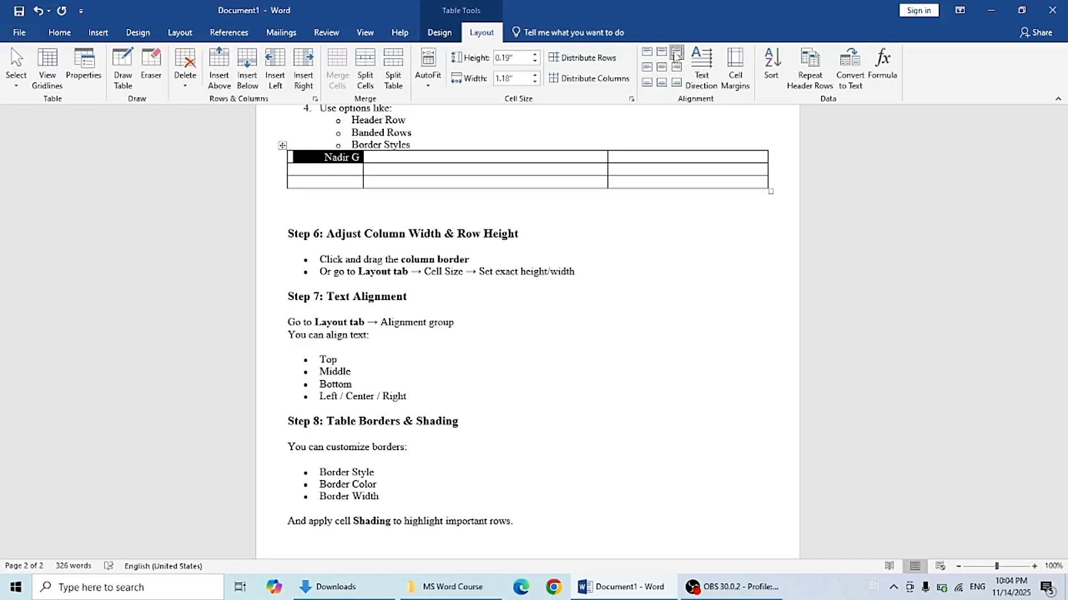
Step: Try the middle and bottom cell alignments, finishing with Align Bottom Left
click(646, 67)
click(660, 67)
click(660, 84)
click(651, 82)
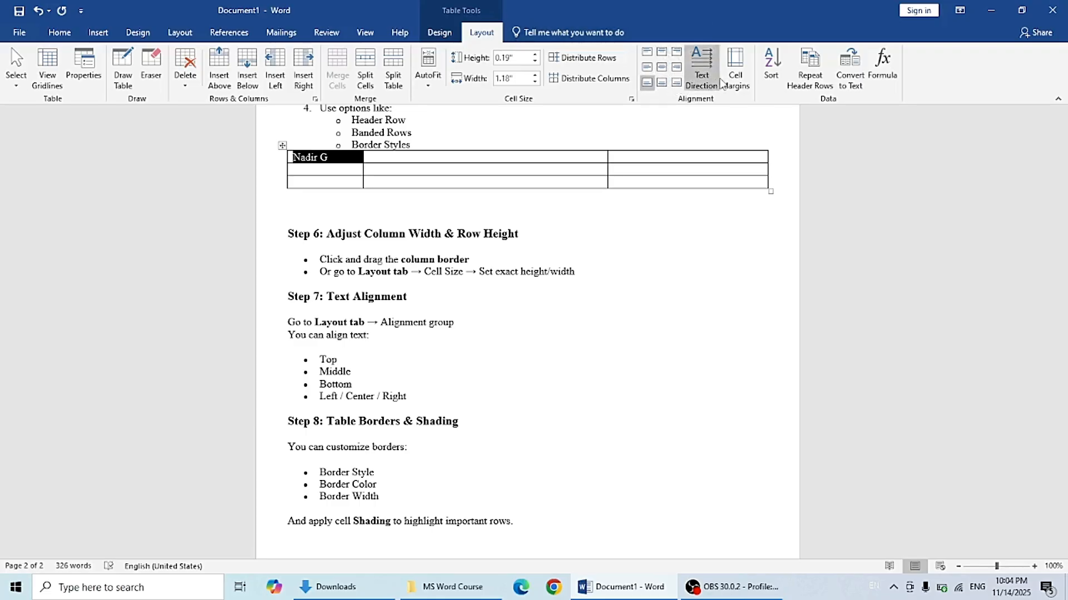
click(578, 345)
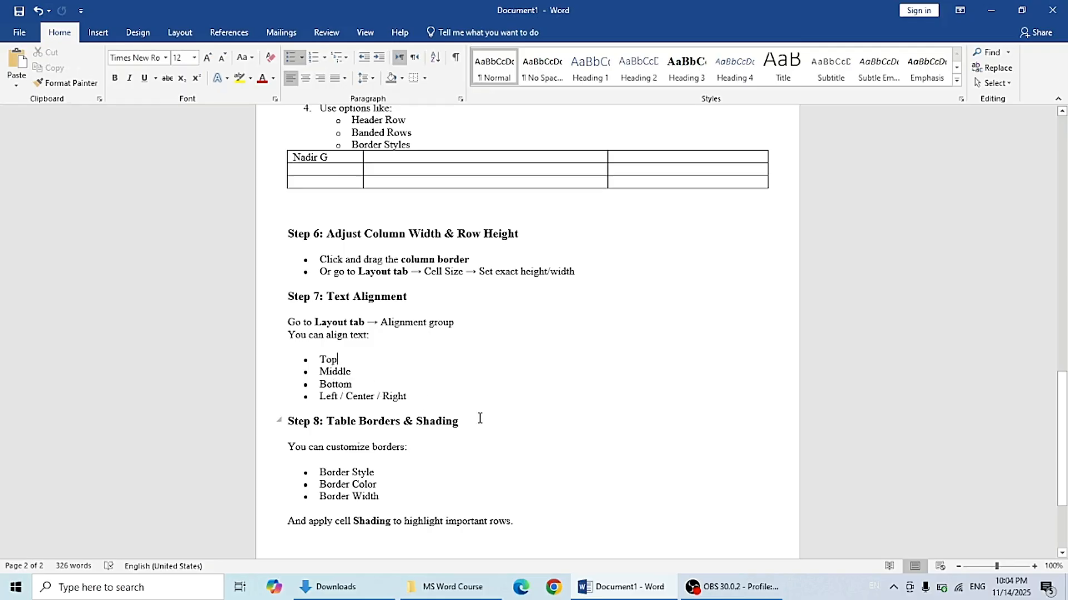
drag(1065, 364, 1064, 399)
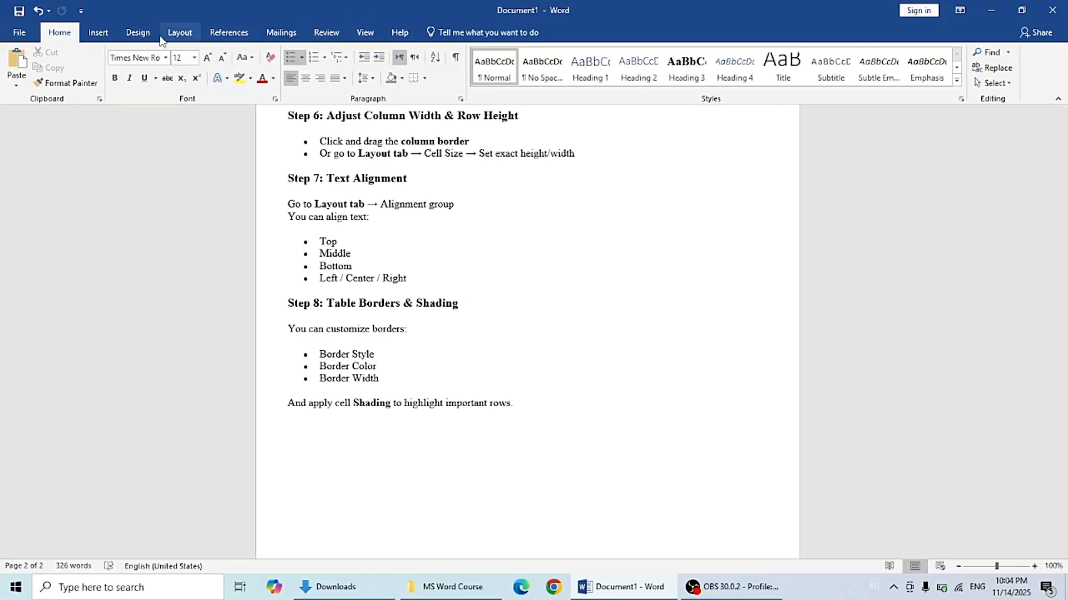
click(103, 37)
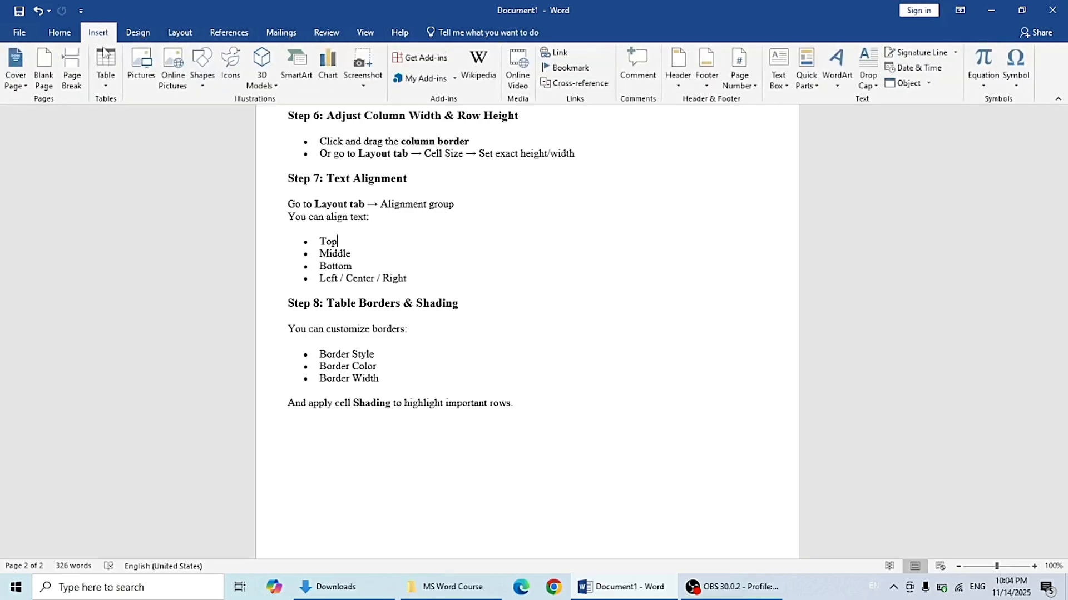
click(111, 85)
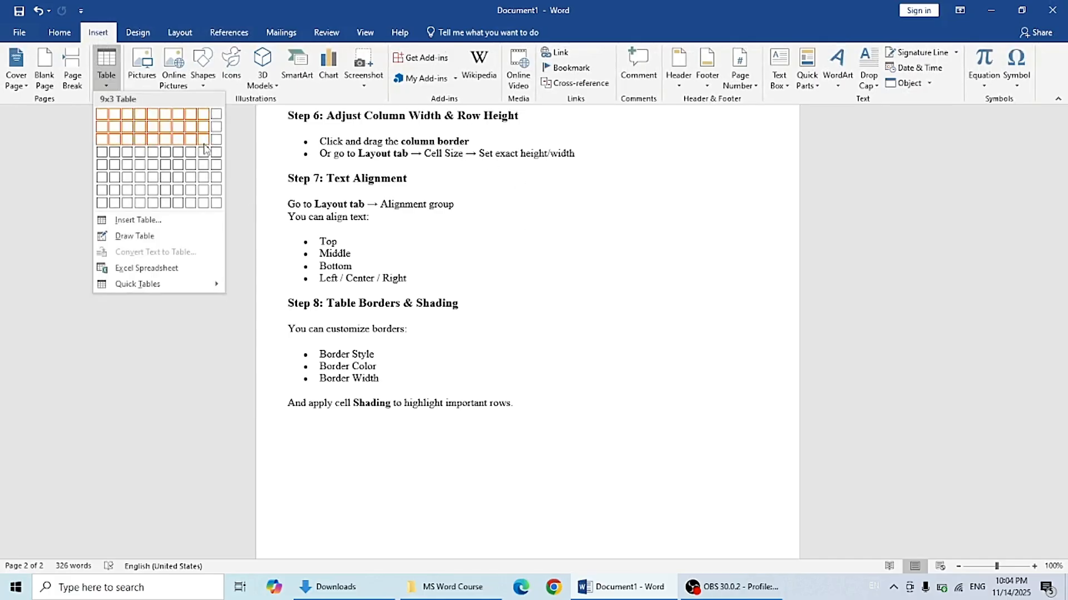
click(1063, 434)
drag(1063, 436, 1063, 354)
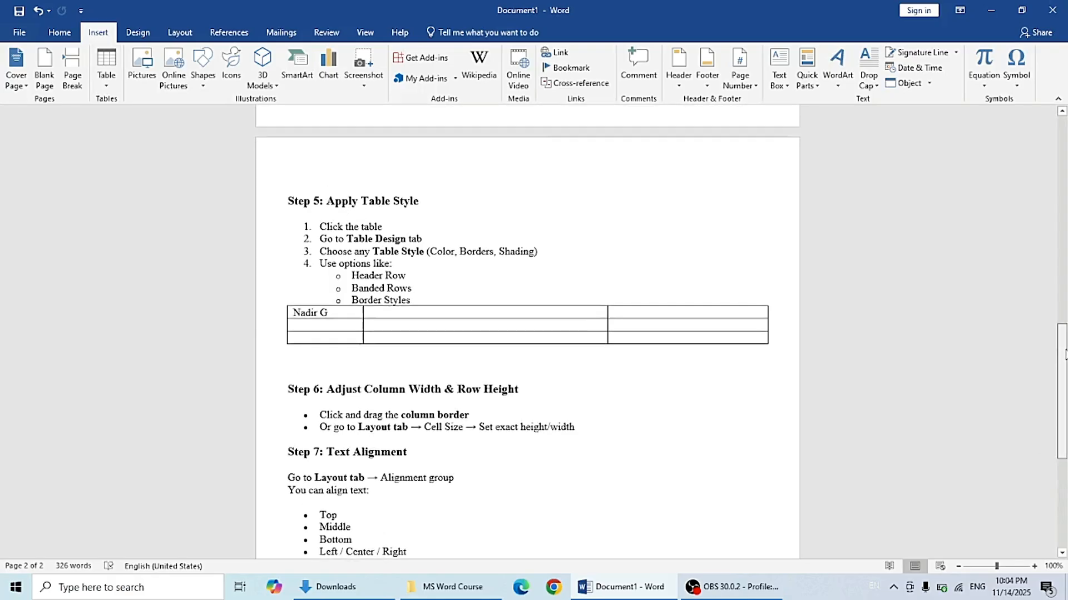
Step: Select the Step 5 table and open its Borders and Shading dialog, accepting the existing border settings
click(282, 304)
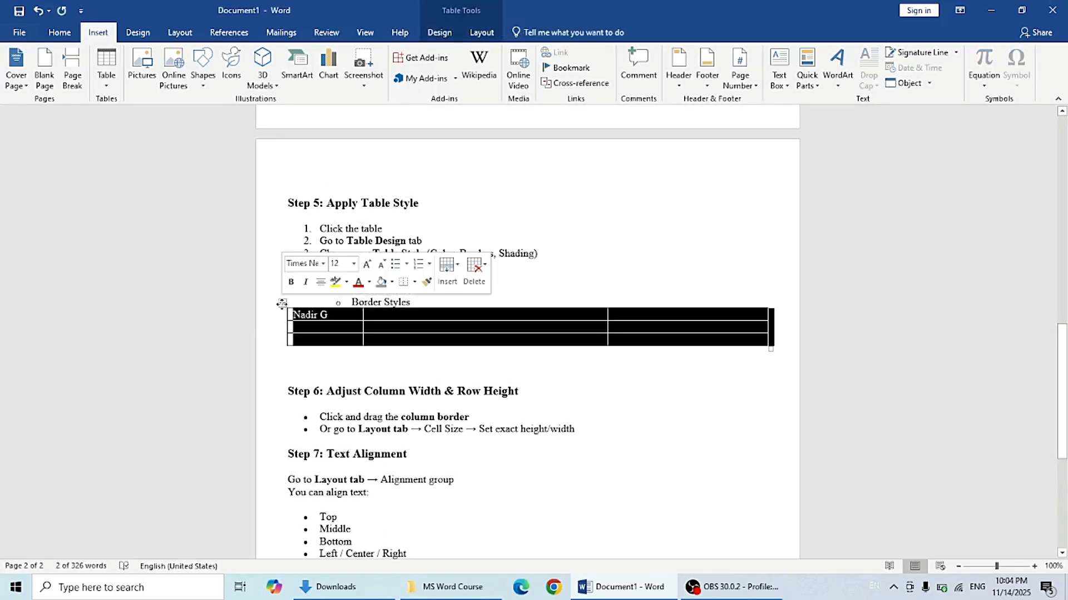
click(440, 33)
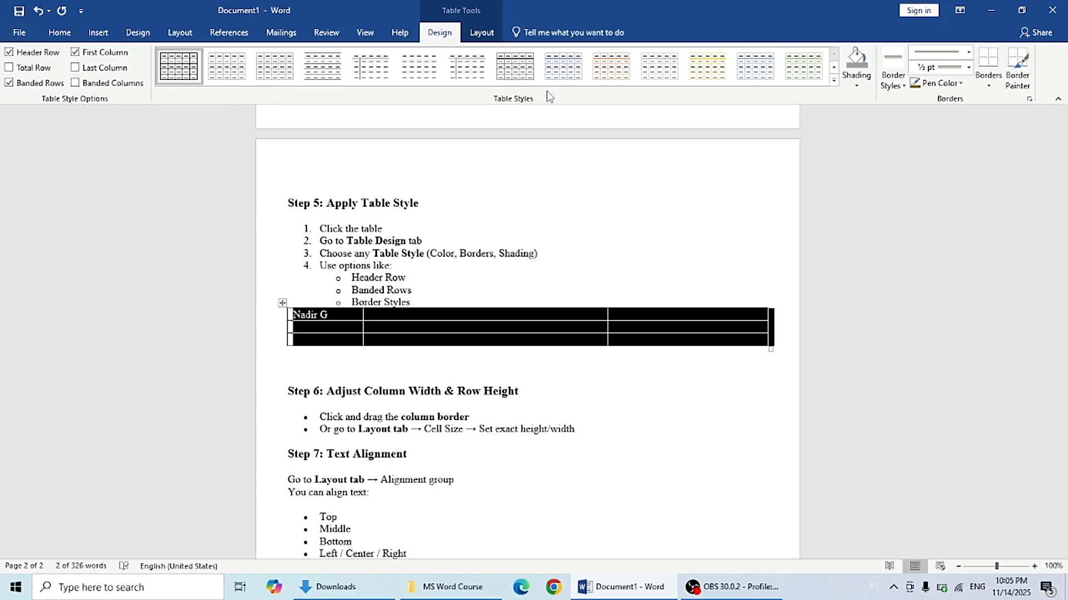
click(1029, 100)
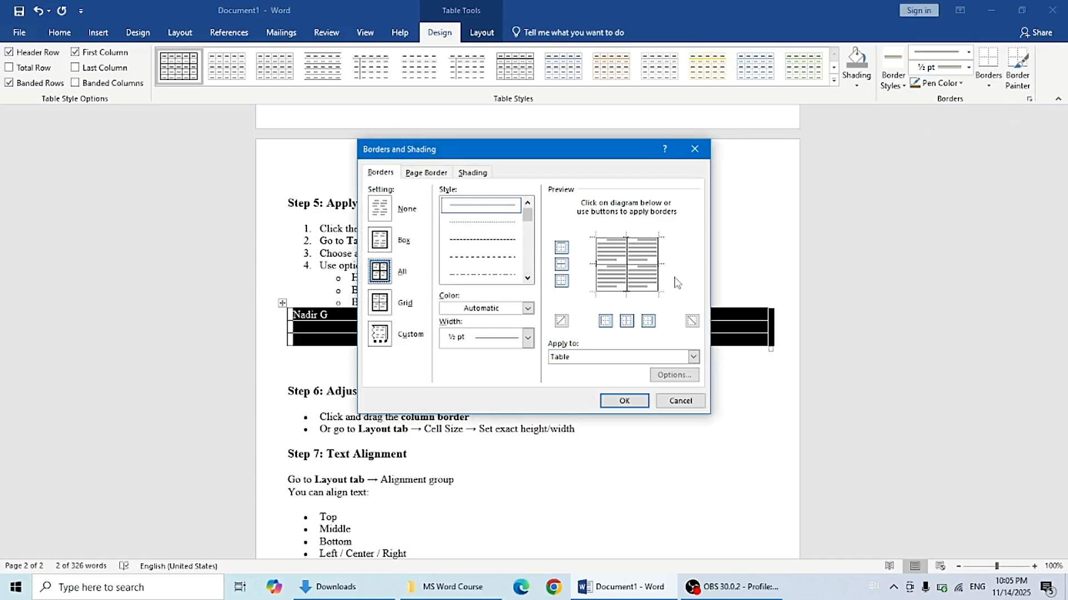
click(622, 405)
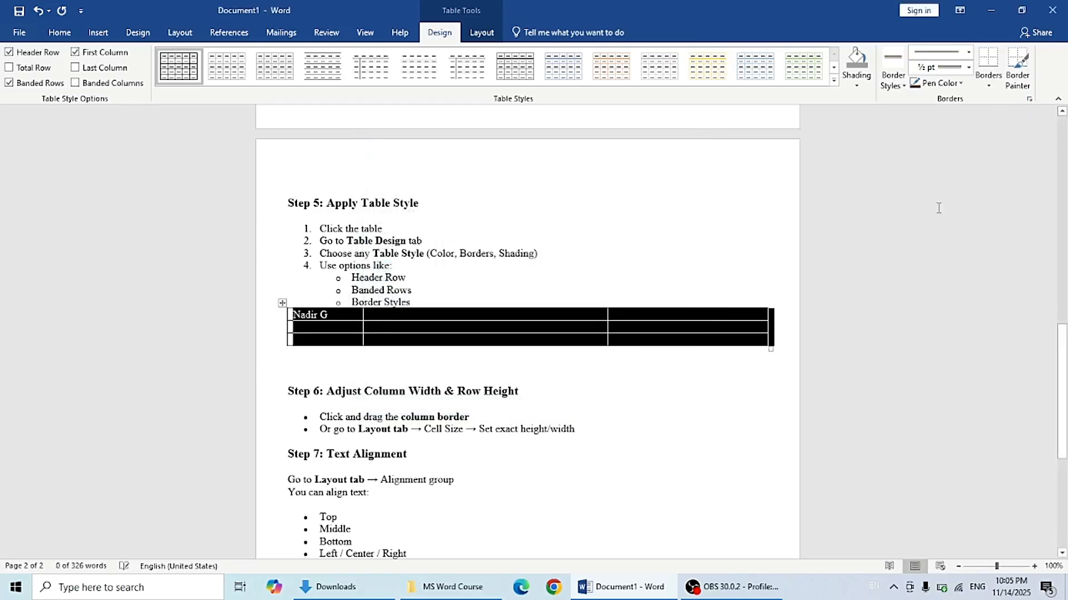
click(937, 297)
drag(1062, 367, 1063, 445)
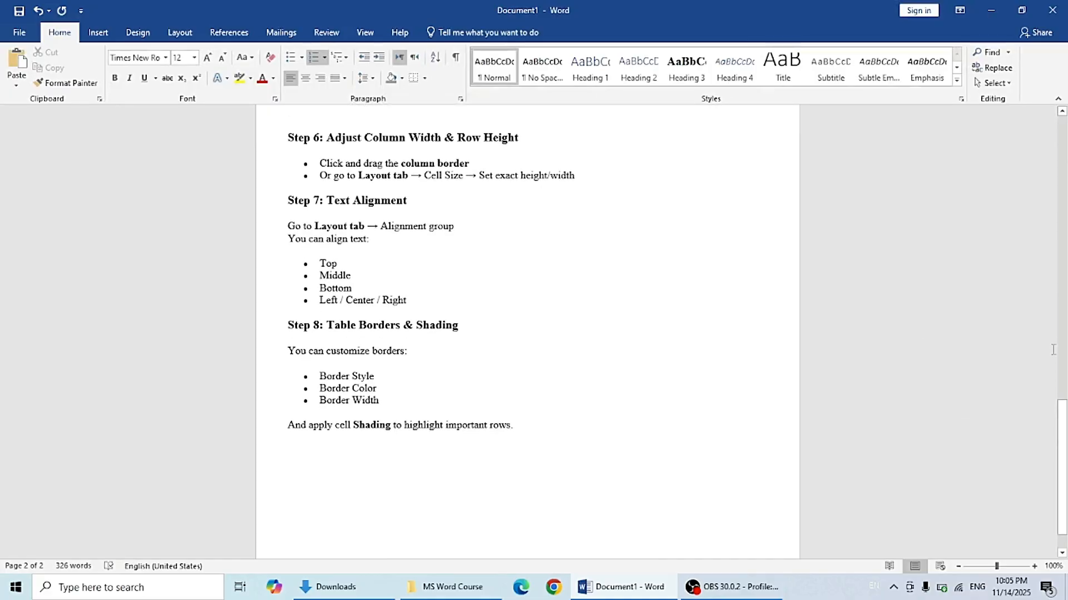
drag(1061, 405, 1062, 134)
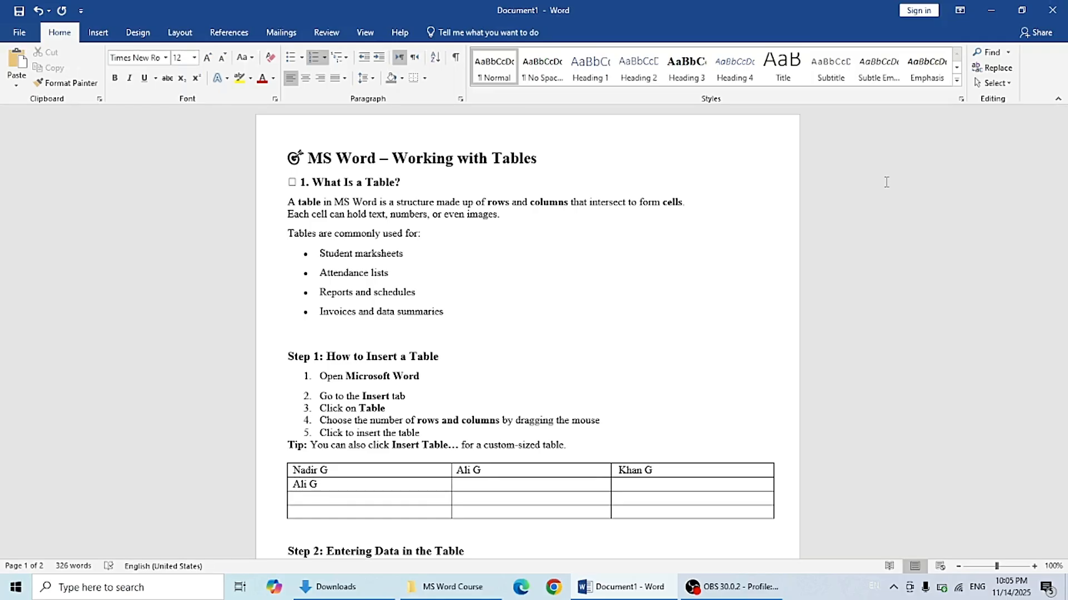
click(732, 587)
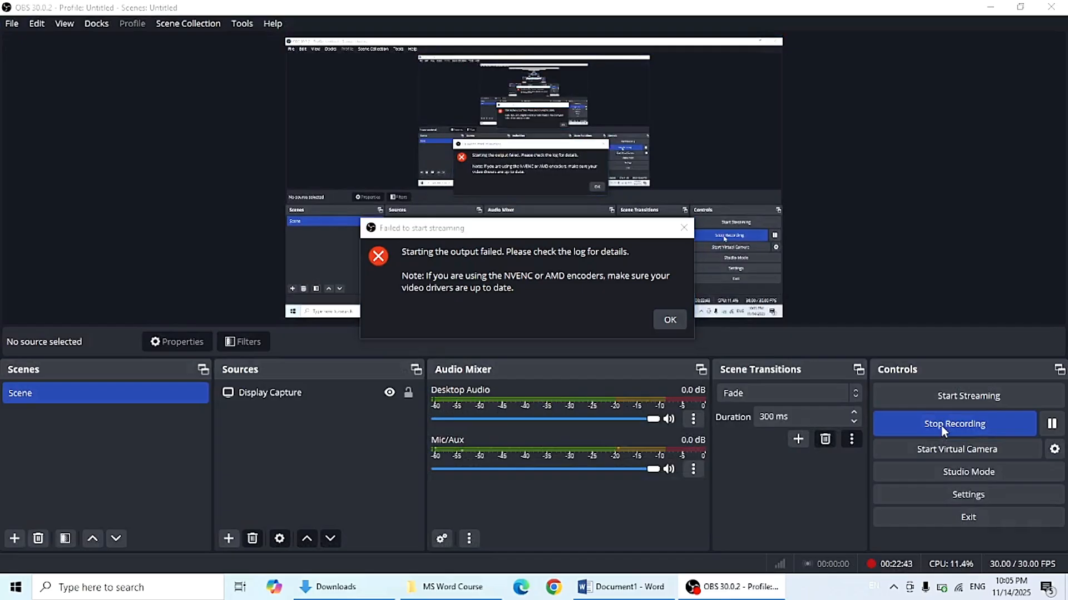
click(684, 227)
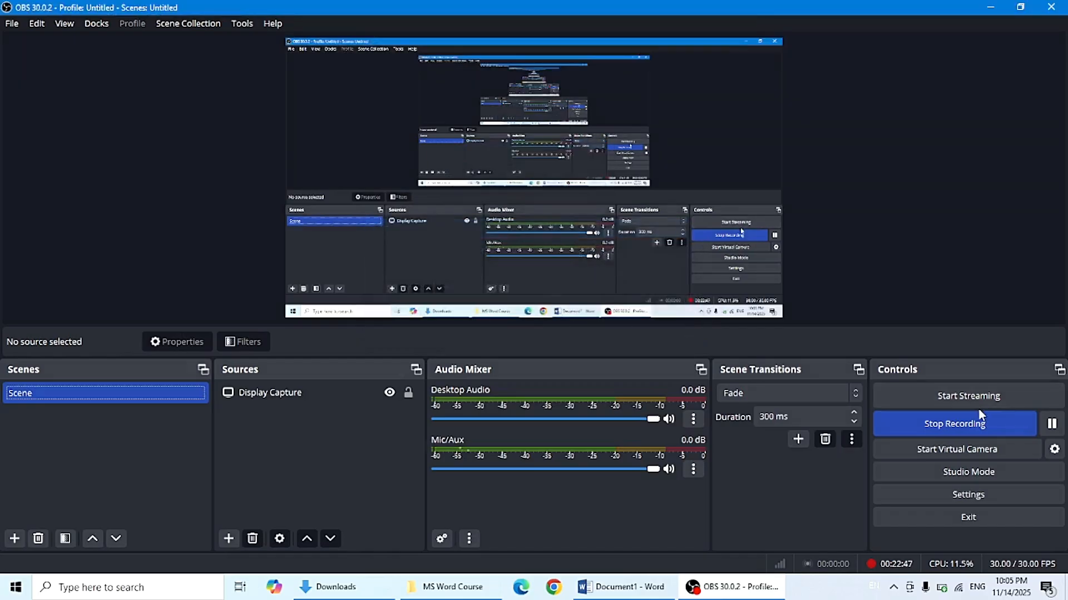